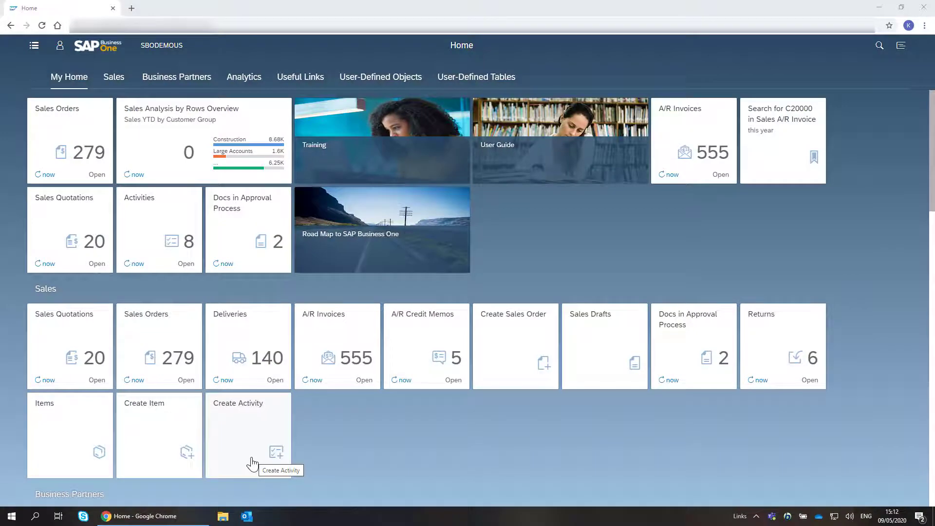
Step: Open the Business Partners customer list and review its default views in Manage, closing without changes
left_click(193, 82)
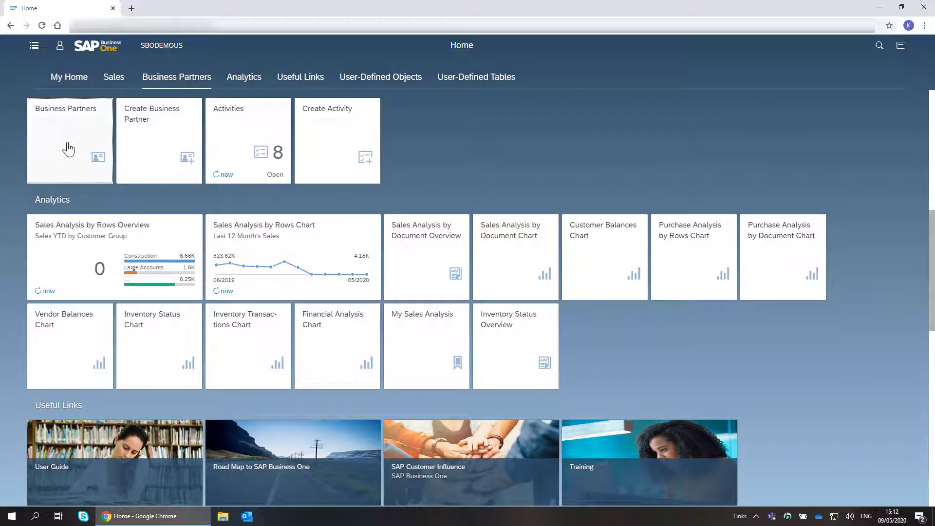
left_click(66, 150)
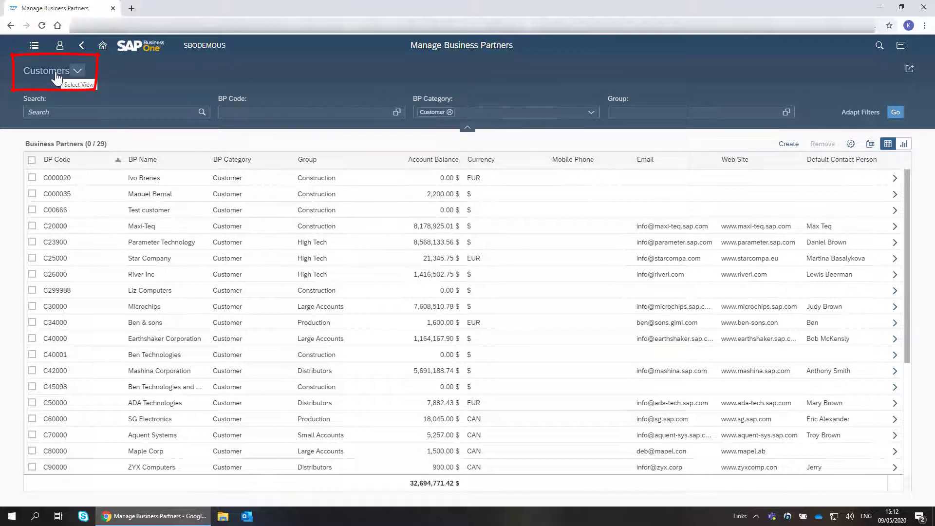
left_click(77, 71)
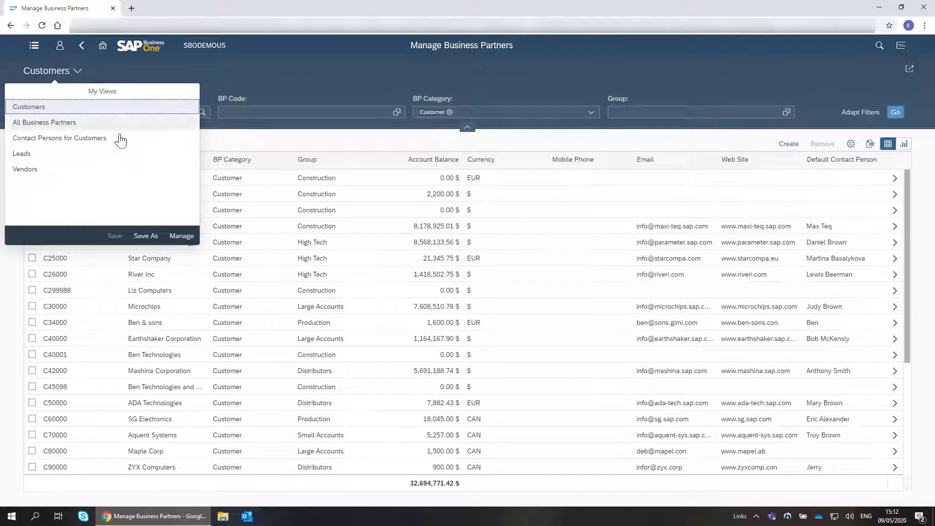
left_click(180, 237)
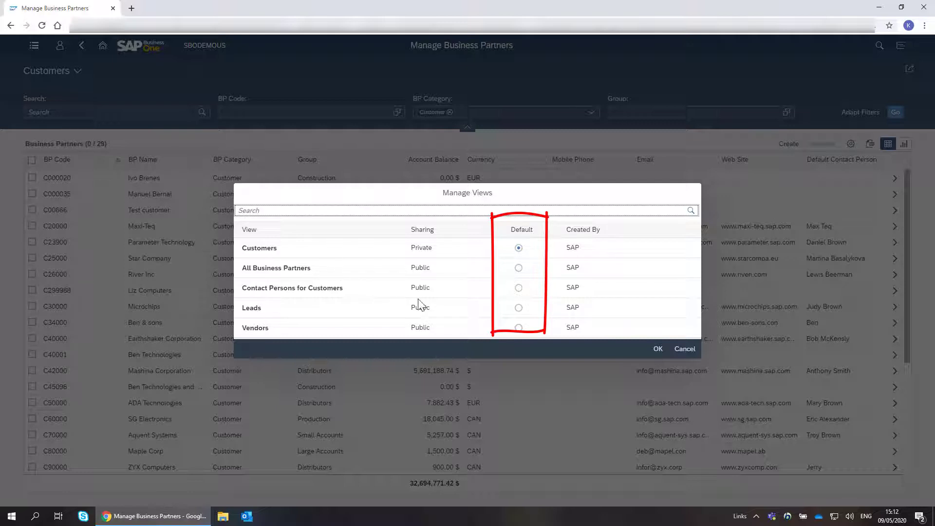
left_click(679, 350)
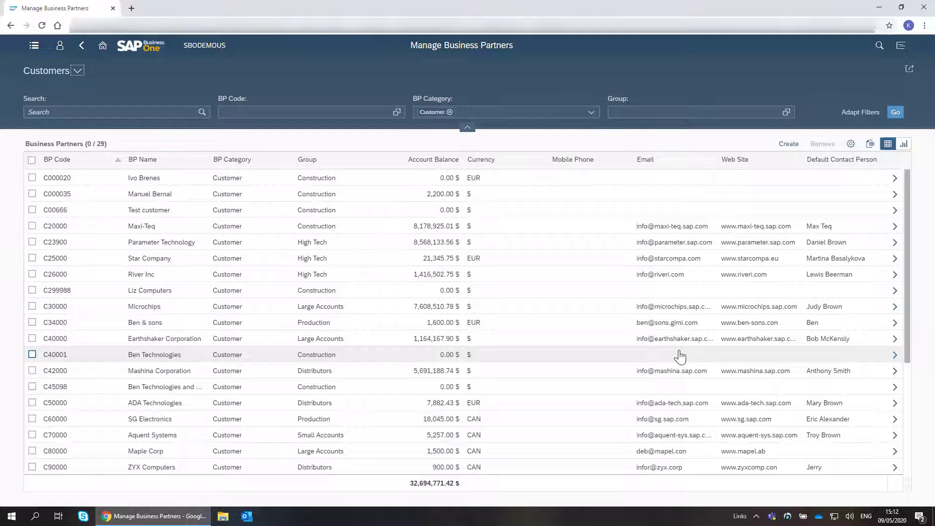
Step: In View Settings, add a filter including partners with Account Balance greater than 0
left_click(849, 144)
left_click(516, 114)
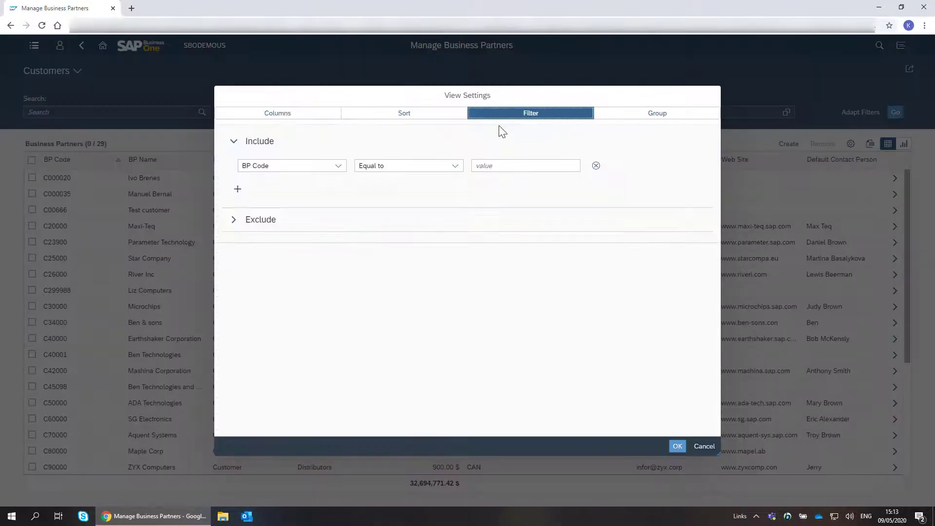
left_click(338, 166)
left_click(314, 257)
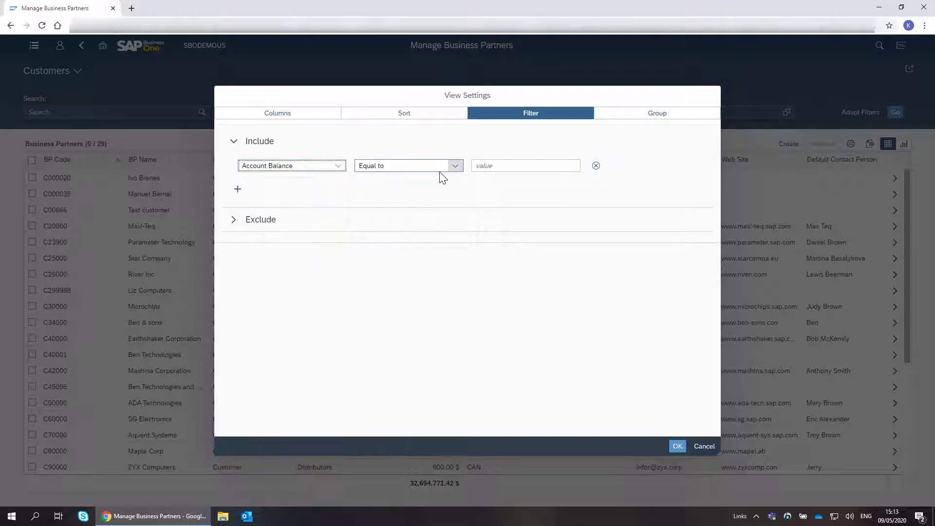
left_click(446, 166)
left_click(380, 227)
left_click(507, 166)
type("0")
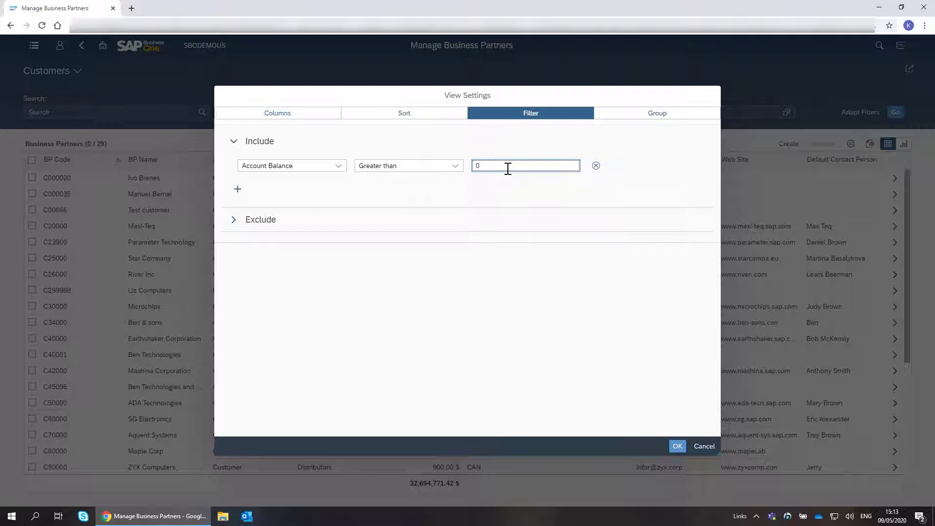
Step: Add an exclusion condition for Currency equal to $
left_click(233, 219)
left_click(338, 244)
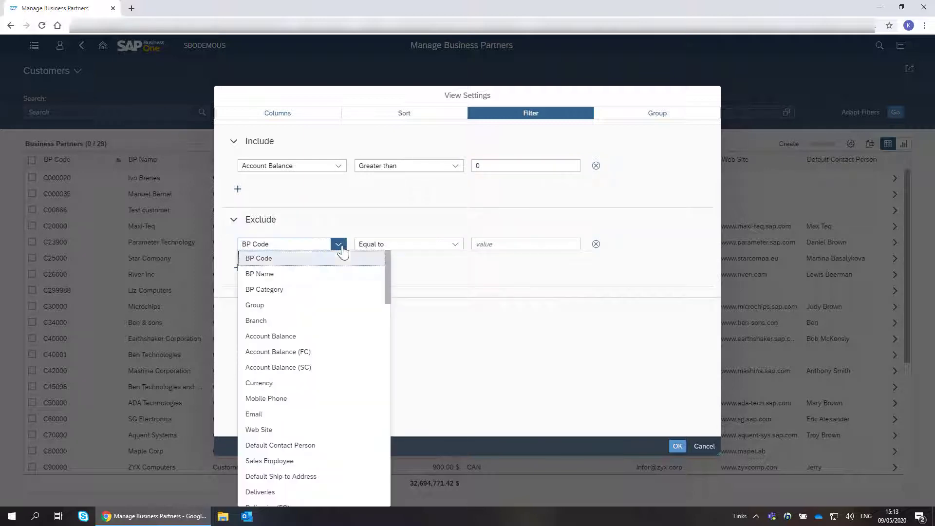
left_click(322, 384)
left_click(497, 244)
type("$")
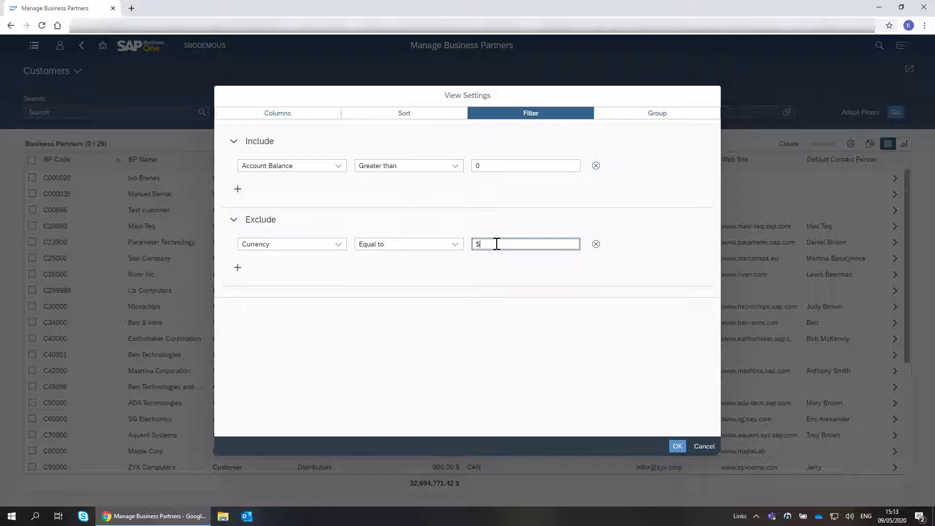
Step: Group the list by Currency, apply the settings, and expand the CAN and EUR groups
left_click(658, 114)
left_click(372, 141)
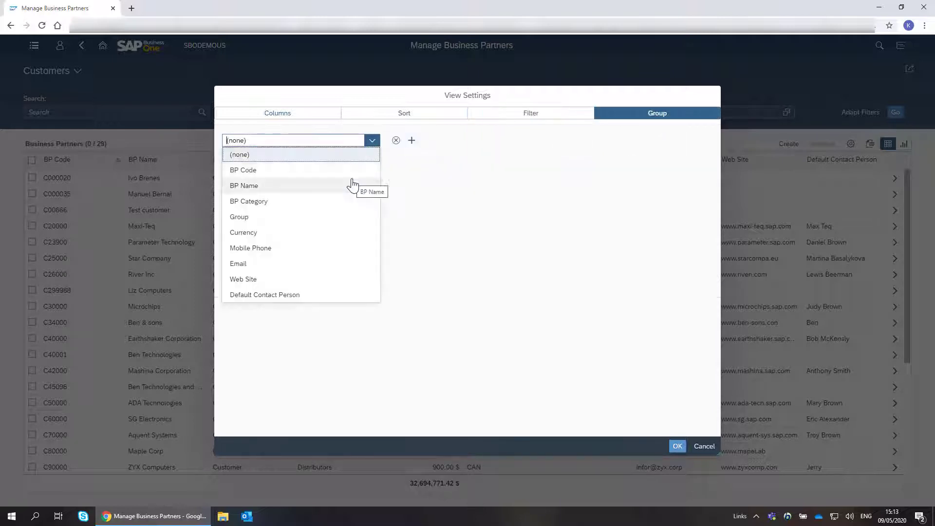
left_click(339, 234)
left_click(677, 446)
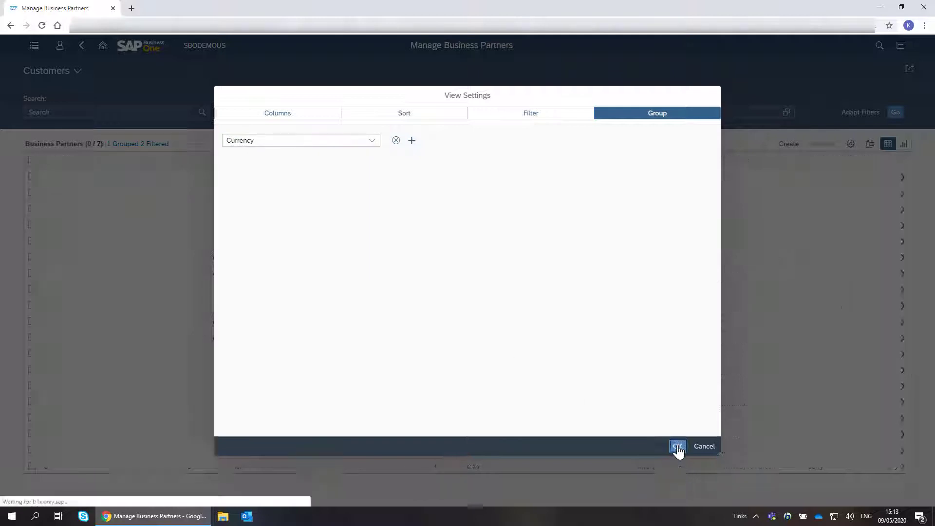
left_click(32, 178)
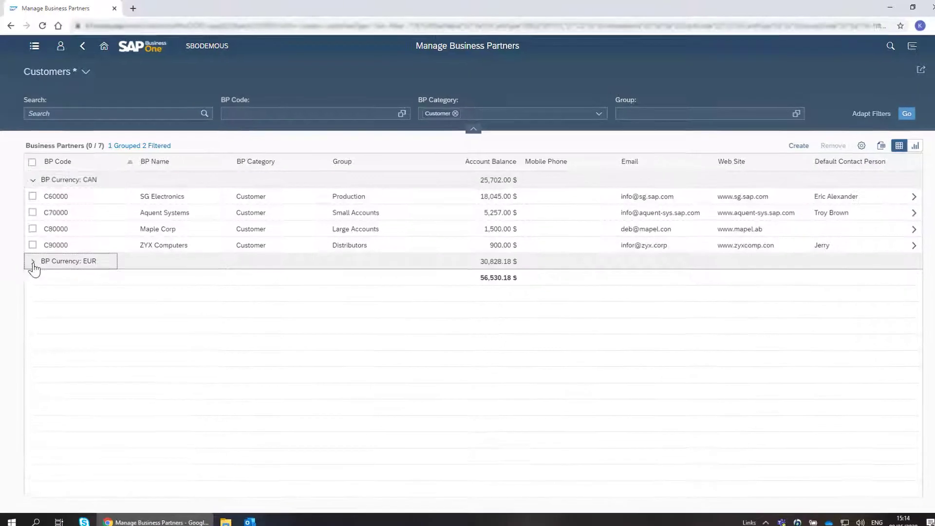
left_click(32, 259)
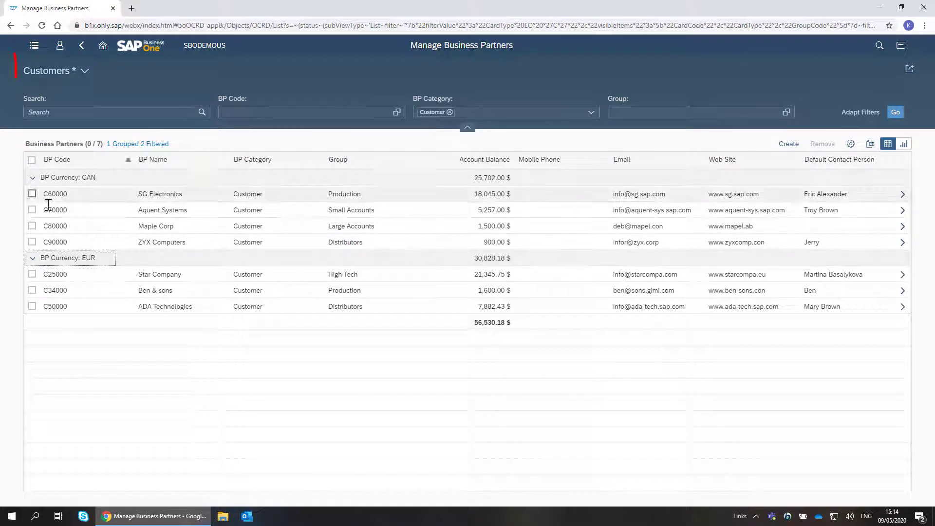
Step: Save the current view as a public view named Foreign Customers
left_click(85, 71)
left_click(142, 237)
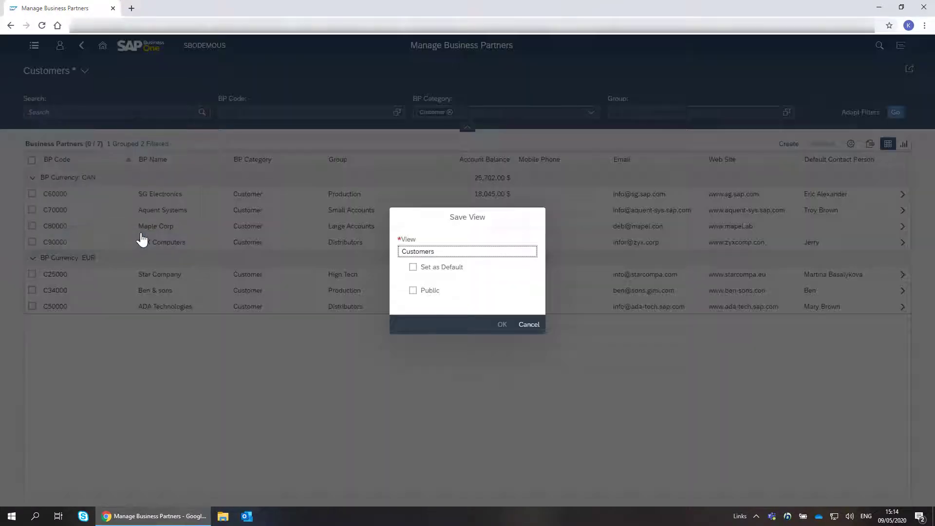
type("Foreign")
left_click(413, 290)
left_click(502, 324)
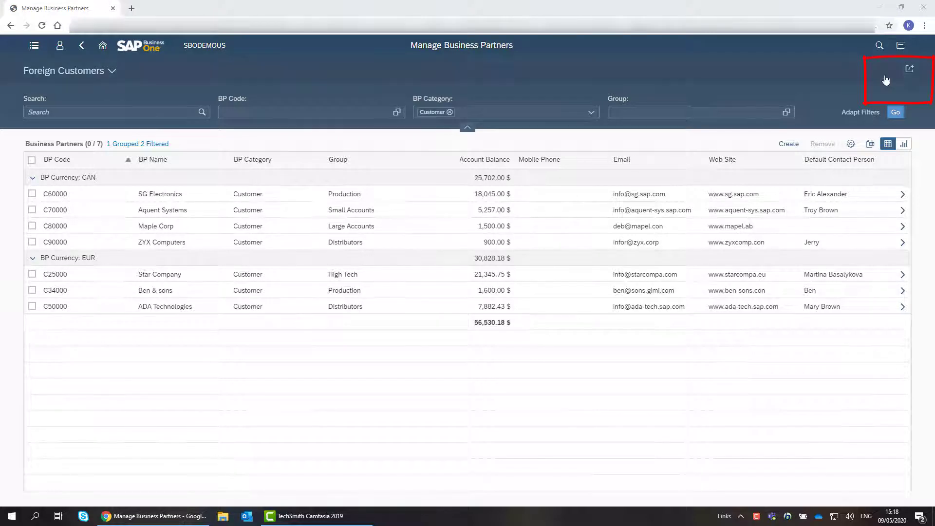
Step: Save the view as a Foreign Customers tile in the Business Partners group and return home
left_click(909, 69)
left_click(904, 89)
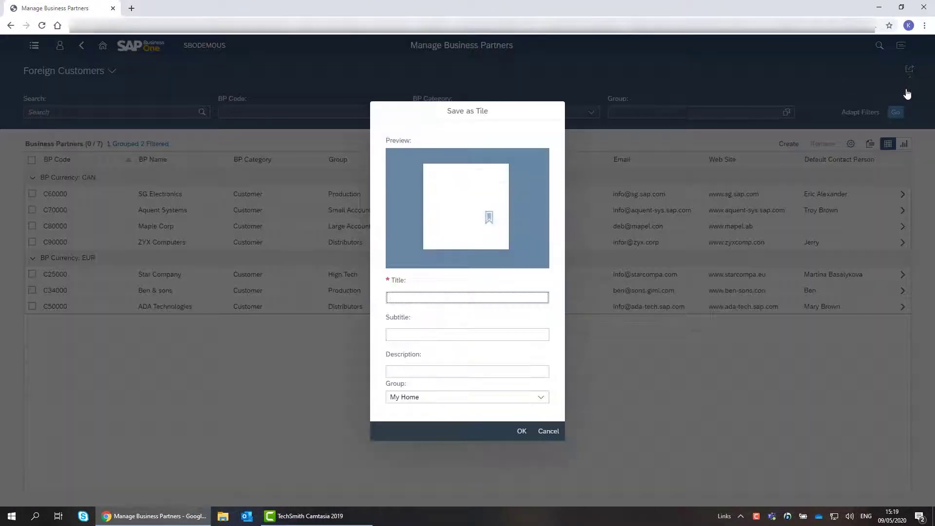
type("Foreign Customers")
left_click(540, 397)
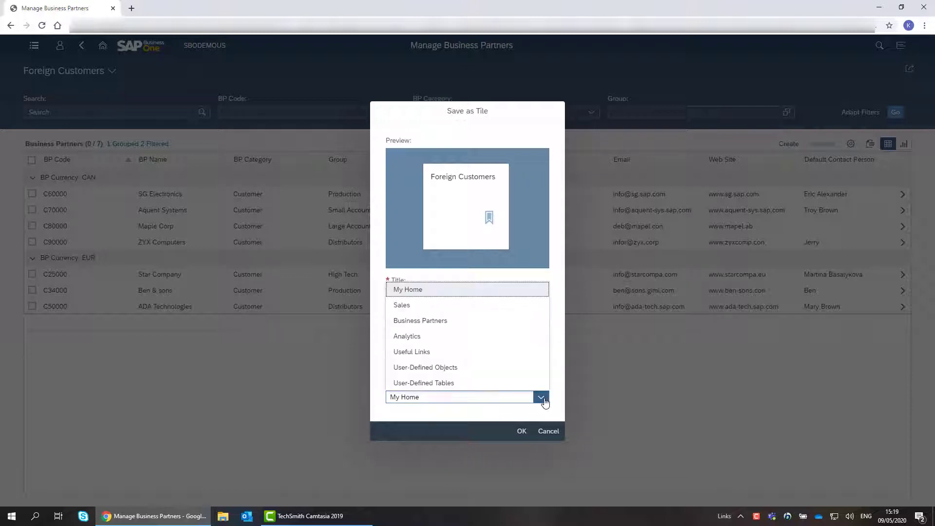
left_click(467, 321)
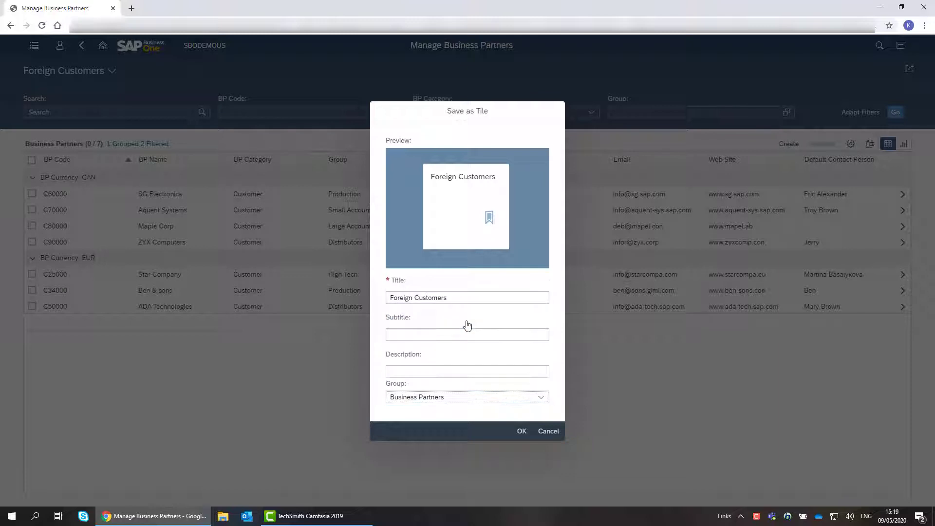
left_click(521, 431)
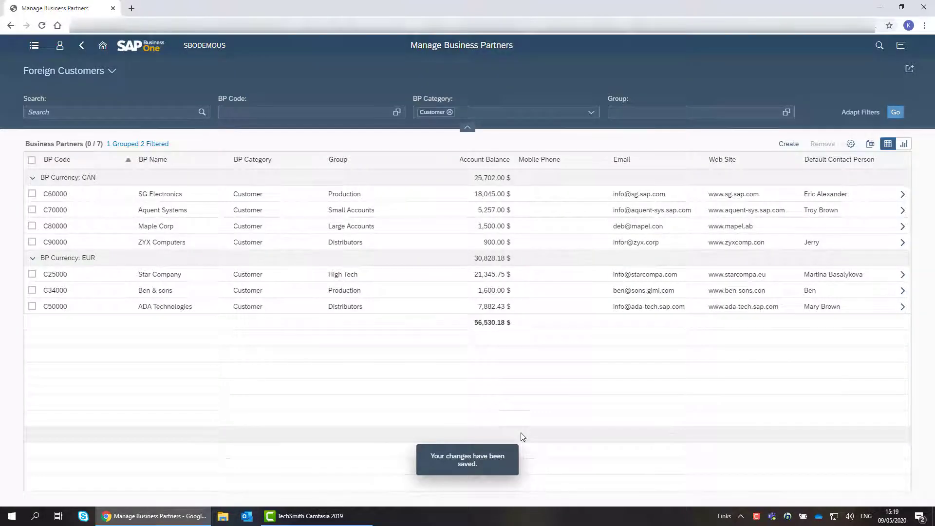
left_click(103, 47)
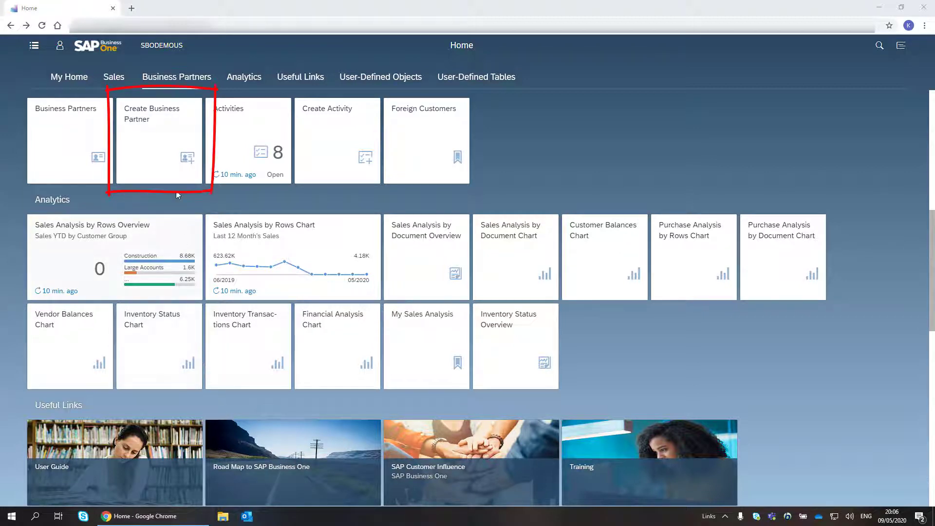
Step: From the Create Business Partner tile, enter code C80008 and name LBF Accessories
left_click(166, 159)
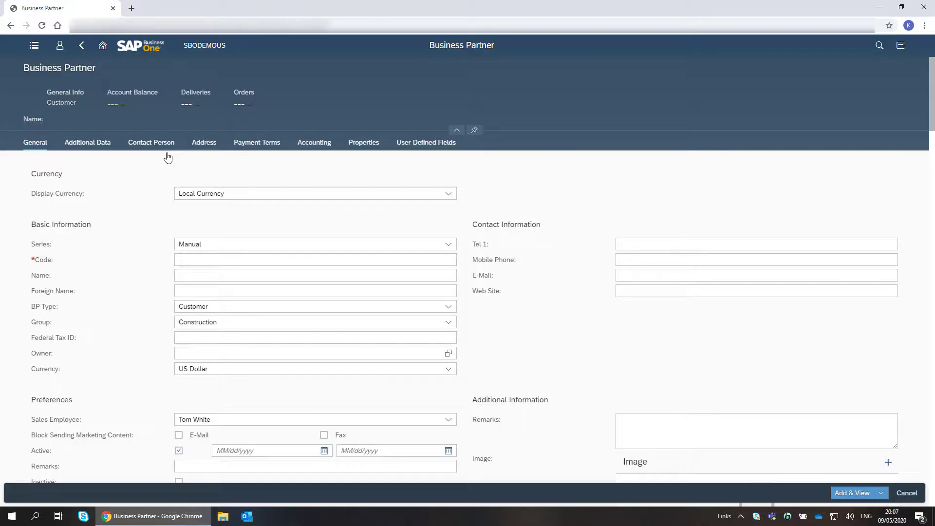
left_click(184, 261)
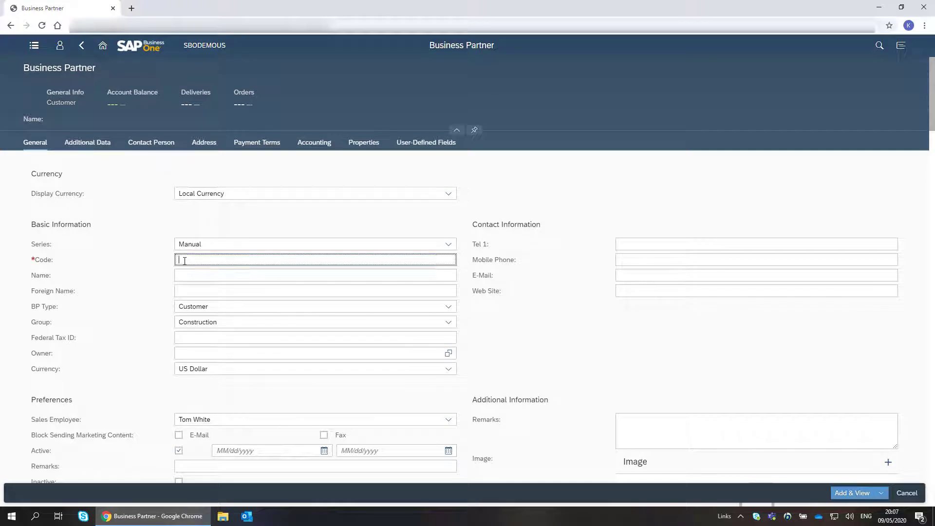
type("C")
type("B")
type("0008")
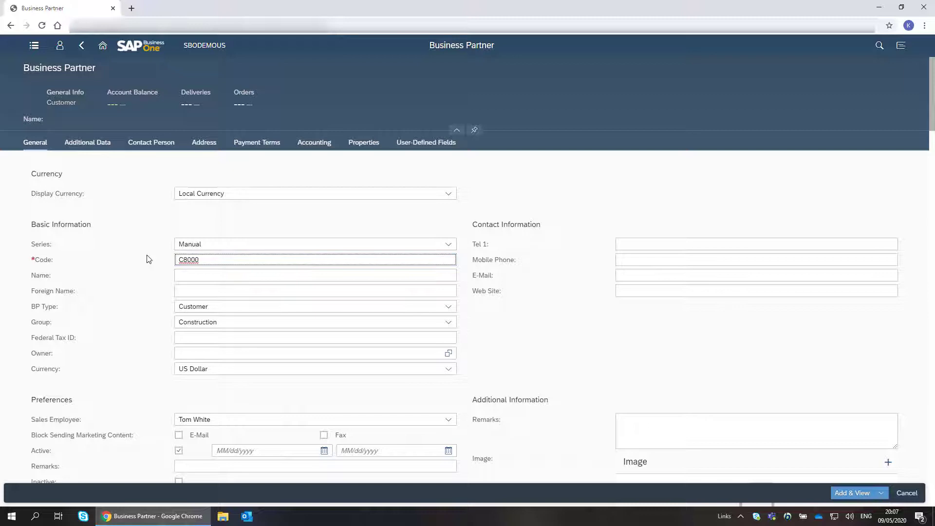
left_click(178, 275)
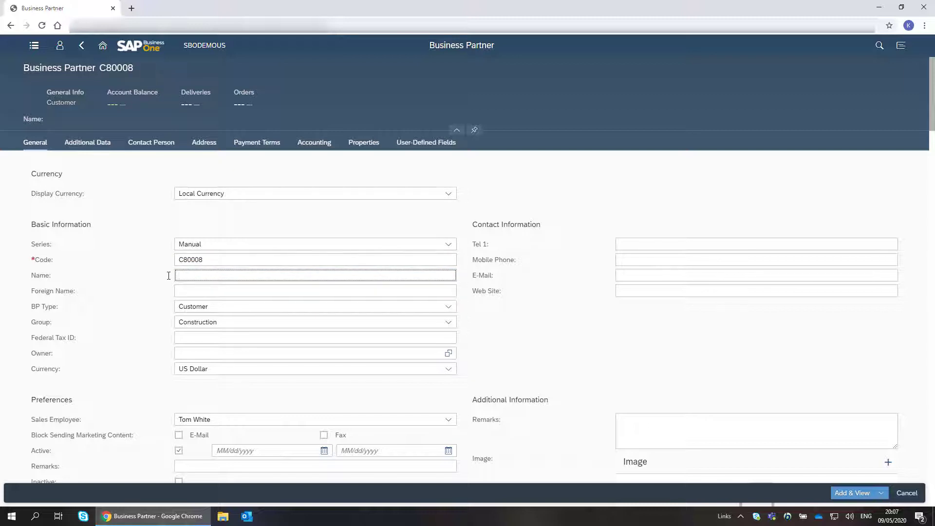
type("LBF Accessories")
Step: Open the partner's addresses, add an address row, and give it the ID 'Bill to 1'
left_click(209, 149)
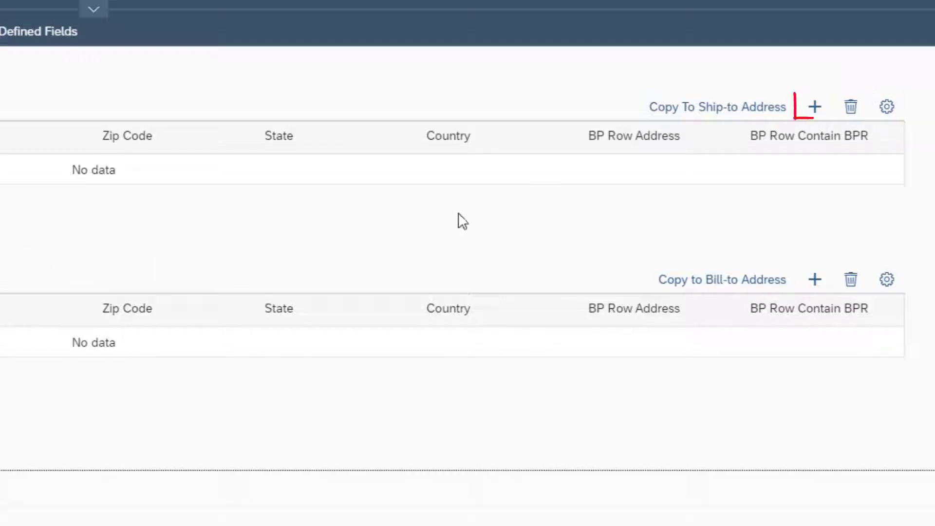
left_click(818, 106)
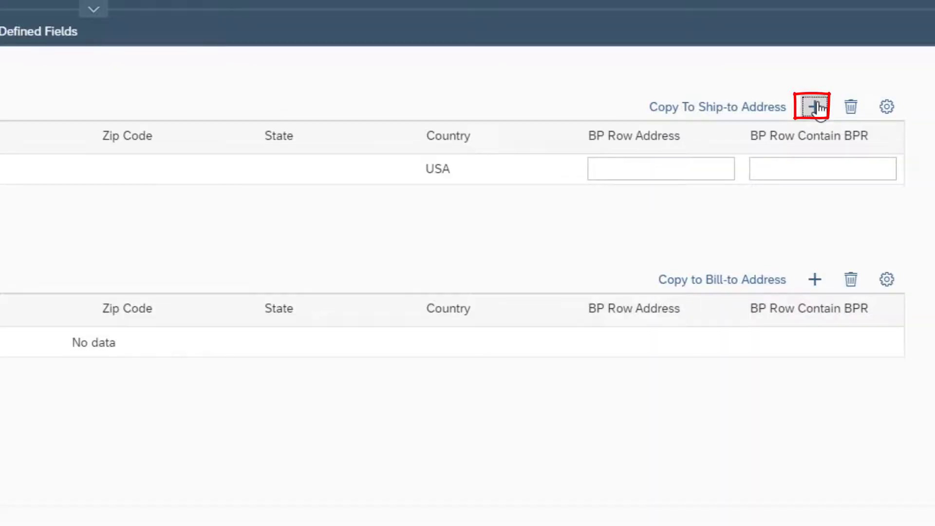
left_click(65, 166)
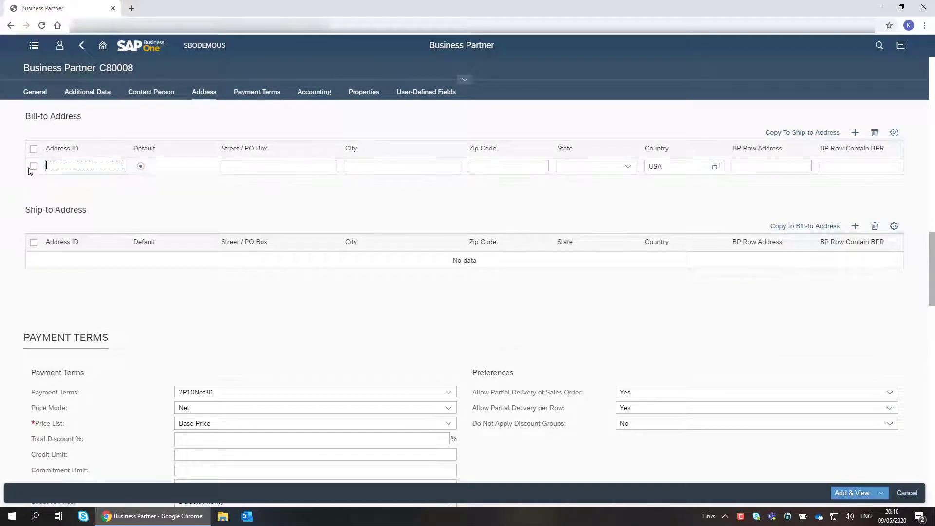
type("Bill to 1")
Step: Enter street Jackson 7, city Pass and zip 567891, and bring up the state choices
left_click(220, 168)
type("Jac")
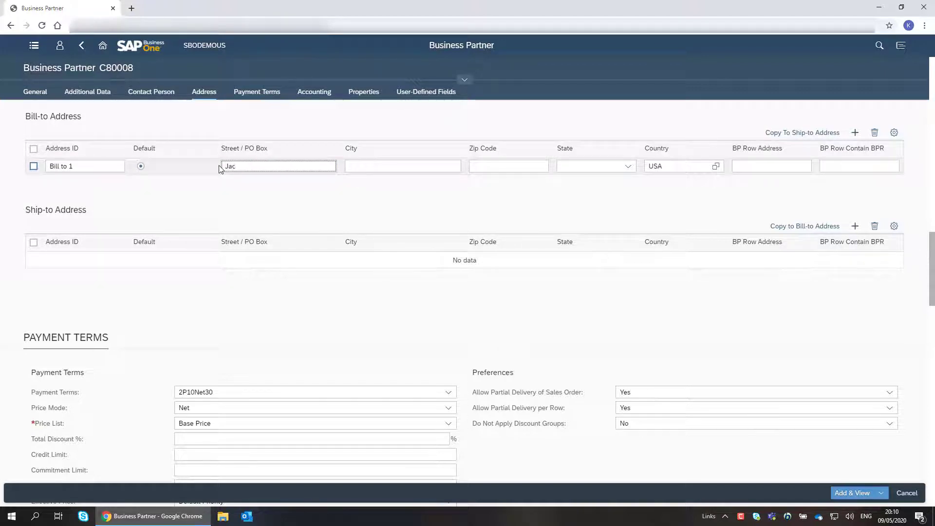
type("kson 7")
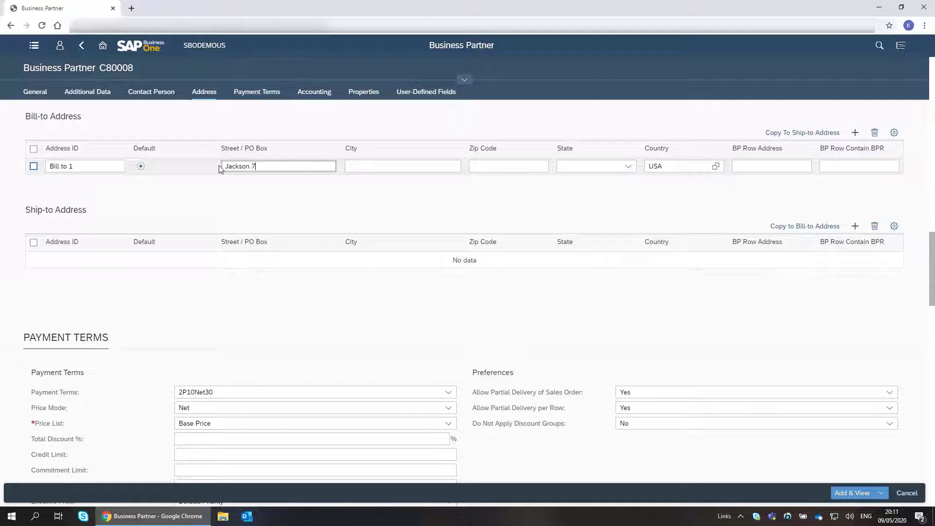
key("Tab")
type("Pass")
left_click(496, 166)
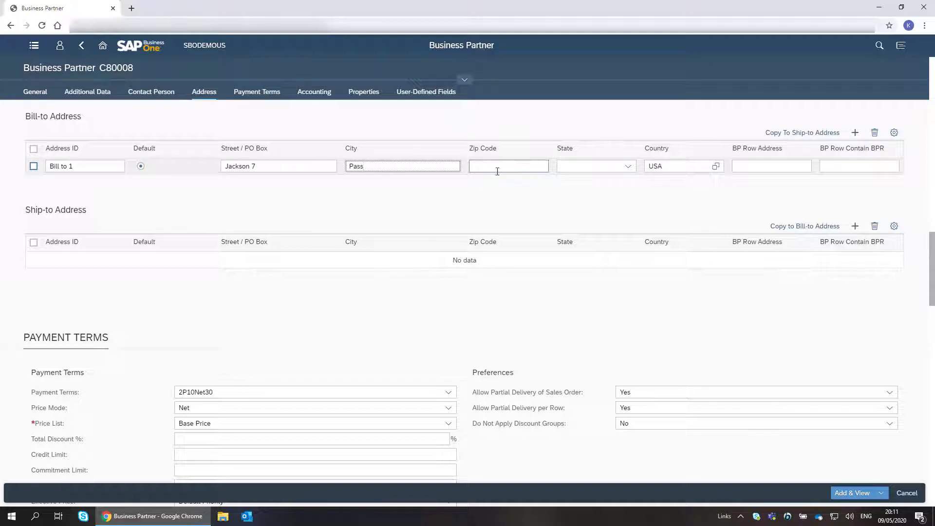
type("567891")
left_click(576, 168)
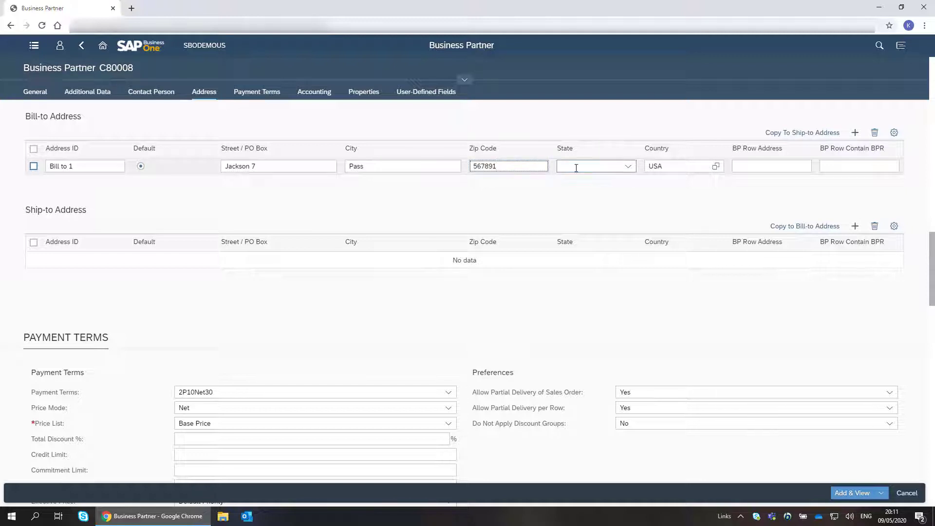
left_click(627, 170)
left_click_drag(641, 195, 642, 279)
Step: Set Bill to 1's state to Montana and add Bill to 2 with Thompson 10, Pass, 567000
left_click(598, 387)
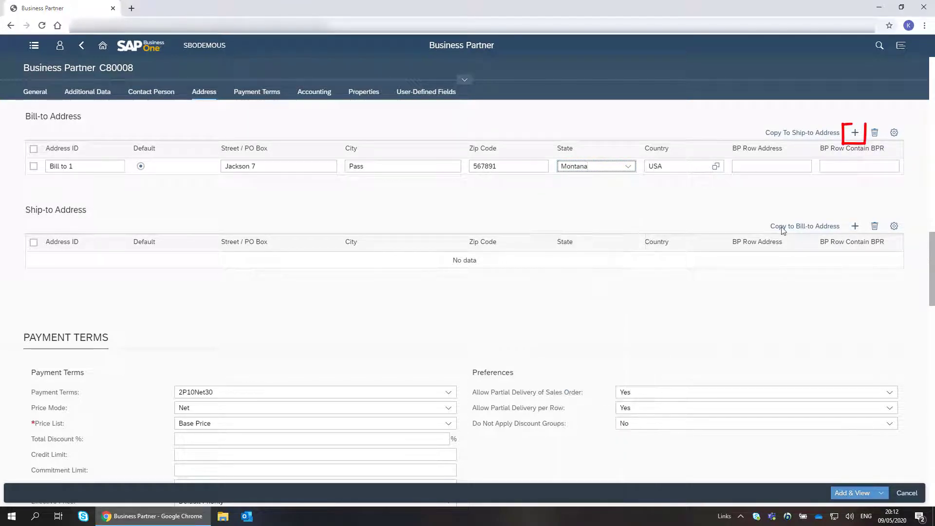
left_click(855, 132)
type("Bill to 2")
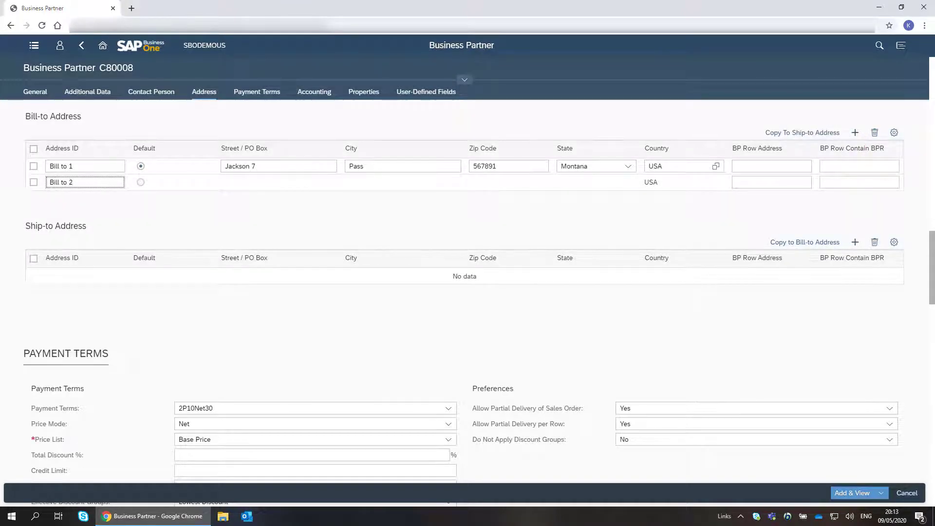
left_click(218, 182)
type("Thompson")
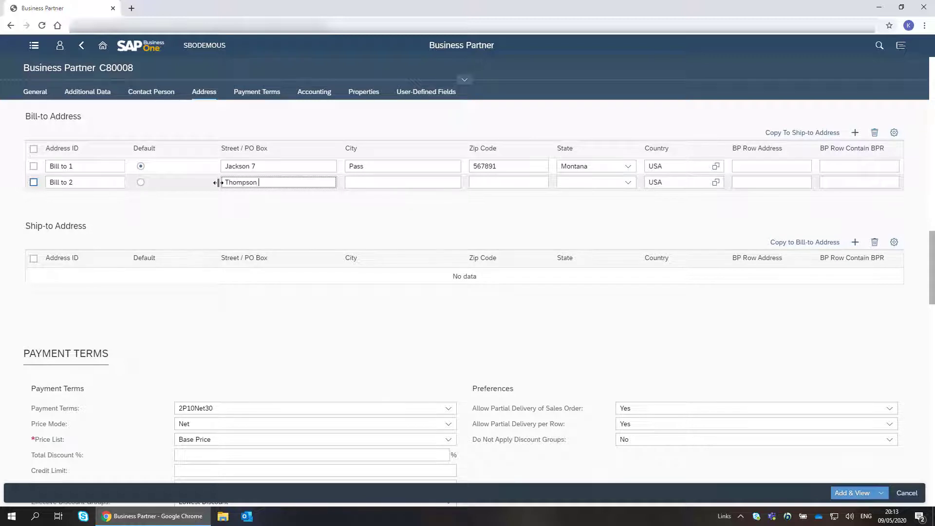
type(" 10")
left_click(371, 183)
type("Pass")
left_click(486, 180)
type("5")
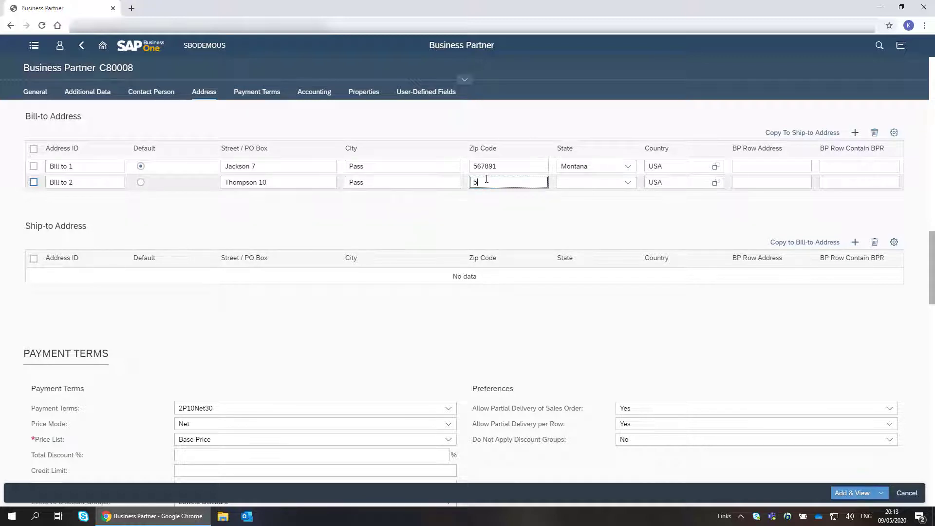
type("67000")
Step: Set Bill to 2's state to Montana and mark the Bill to 1 row
left_click(627, 182)
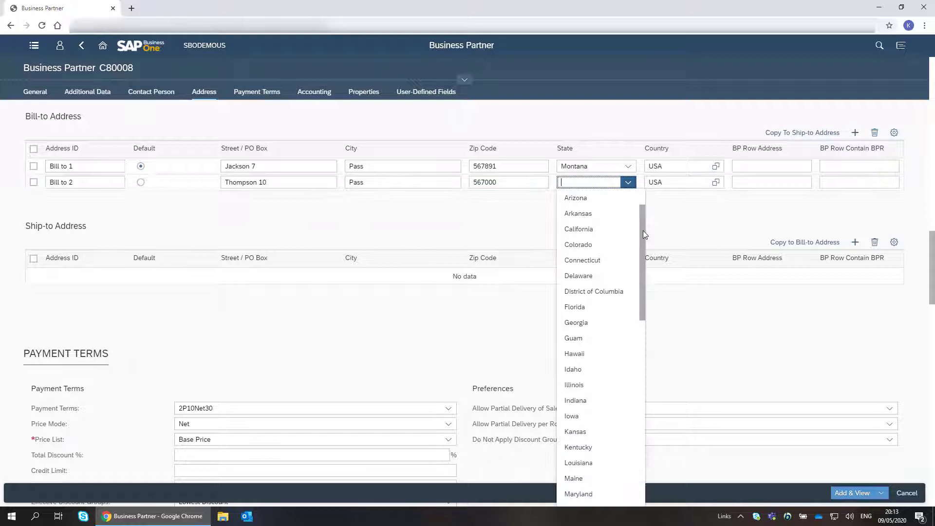
scroll(643, 235, "down", 5)
left_click(582, 366)
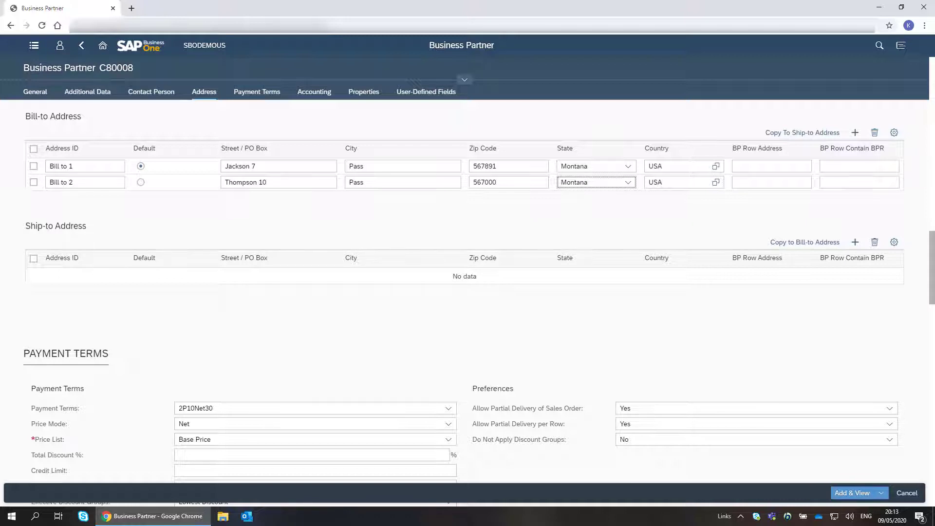
key("Tab")
key("shift+Tab")
key("shift+Tab")
key("shift+Tab")
key("shift+Tab")
key("shift+Tab")
key("shift+Tab")
key("shift+Tab")
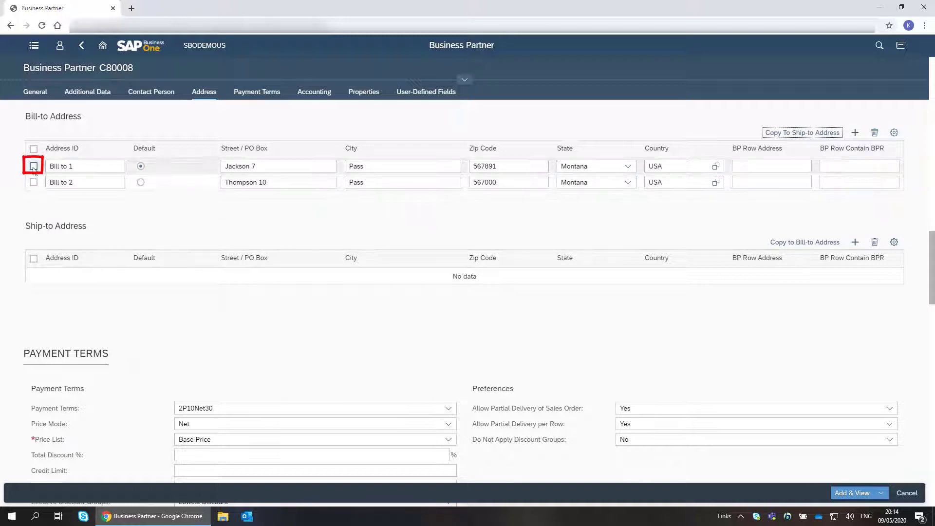
left_click(34, 167)
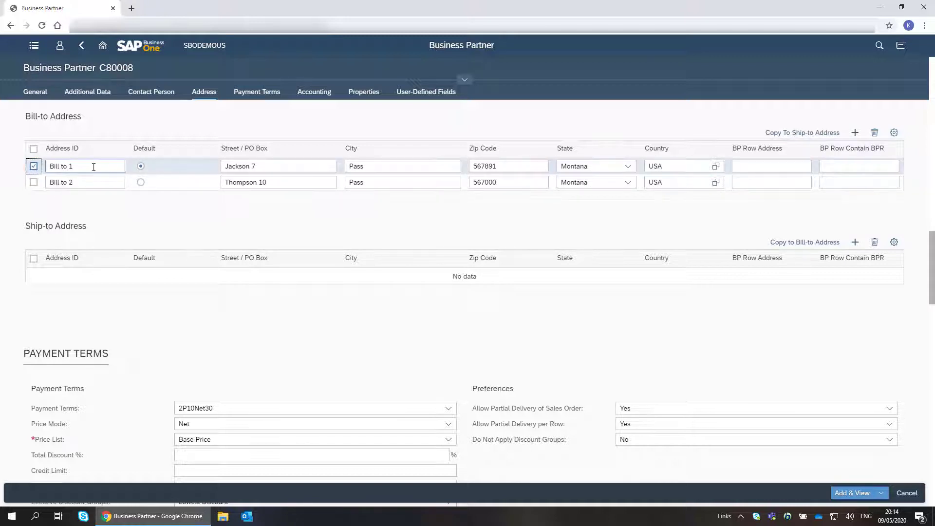
Step: Copy Bill to 1 into the ship-to addresses, then go to Payment Terms
left_click(788, 137)
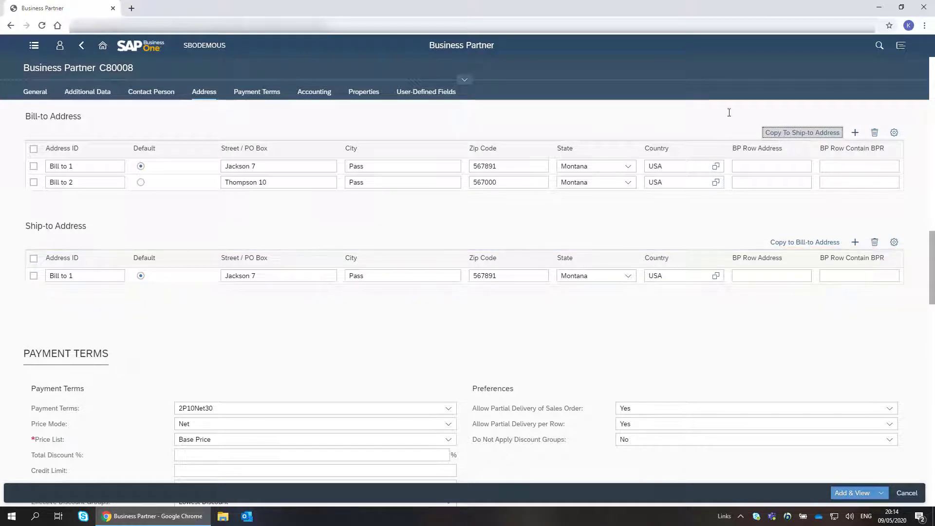
left_click(257, 93)
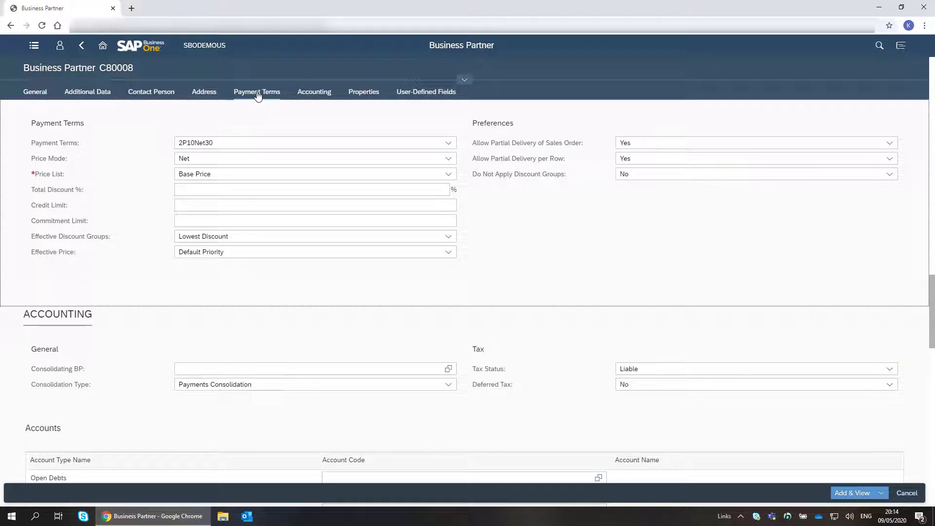
Step: Set the Total Discount to 10%
left_click(203, 191)
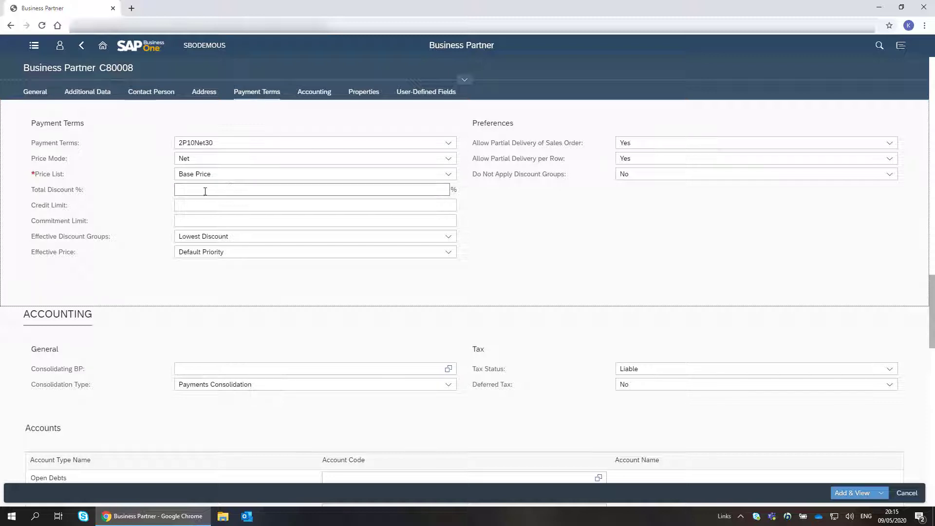
type("10")
left_click(204, 209)
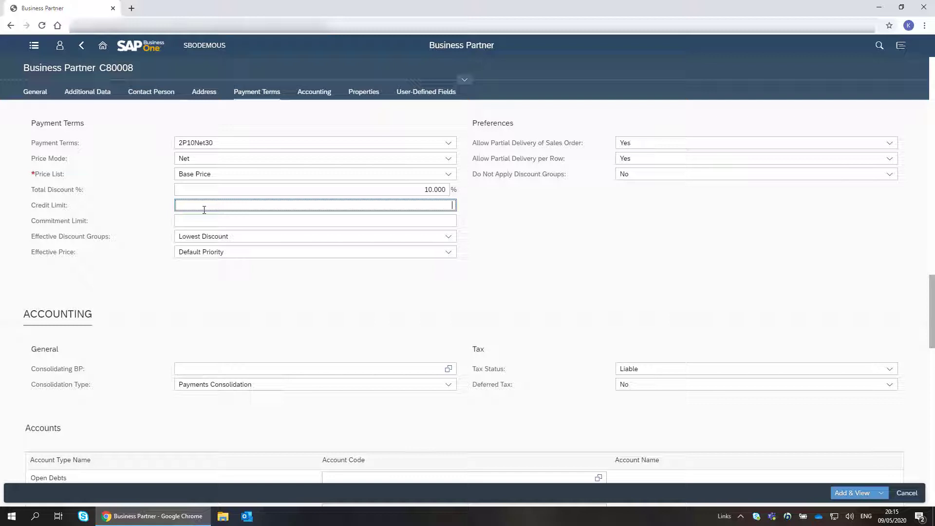
Step: Tick properties Origin - campaign and 11-50 employees, then add the partner with Add & Back
left_click(361, 94)
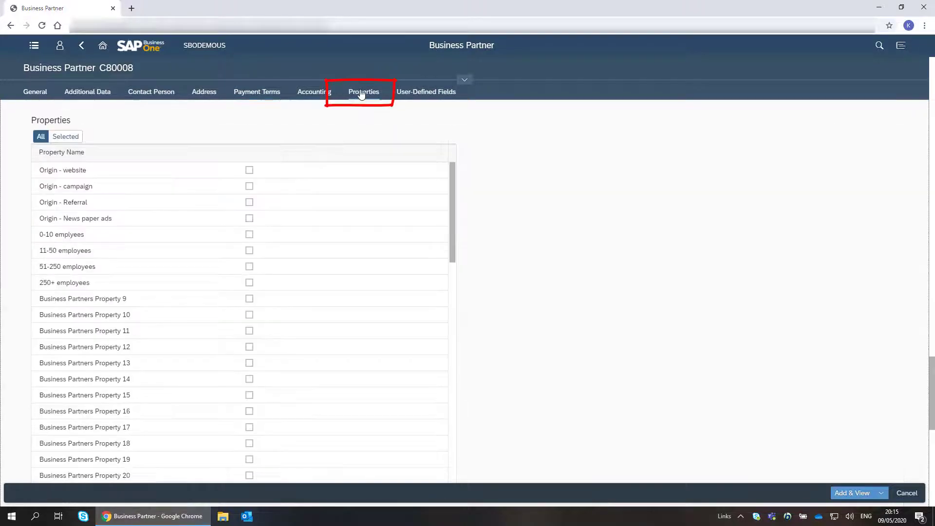
left_click(249, 186)
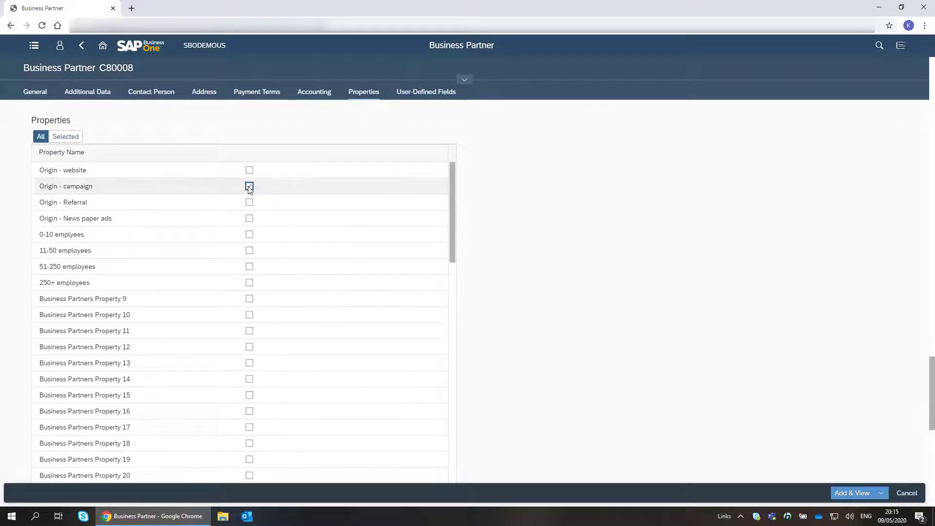
left_click(249, 251)
left_click(73, 139)
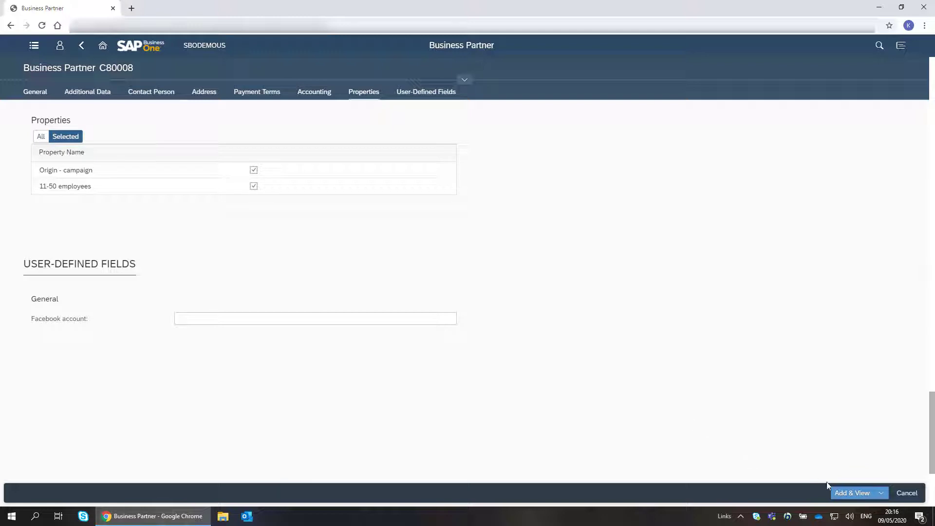
left_click(881, 497)
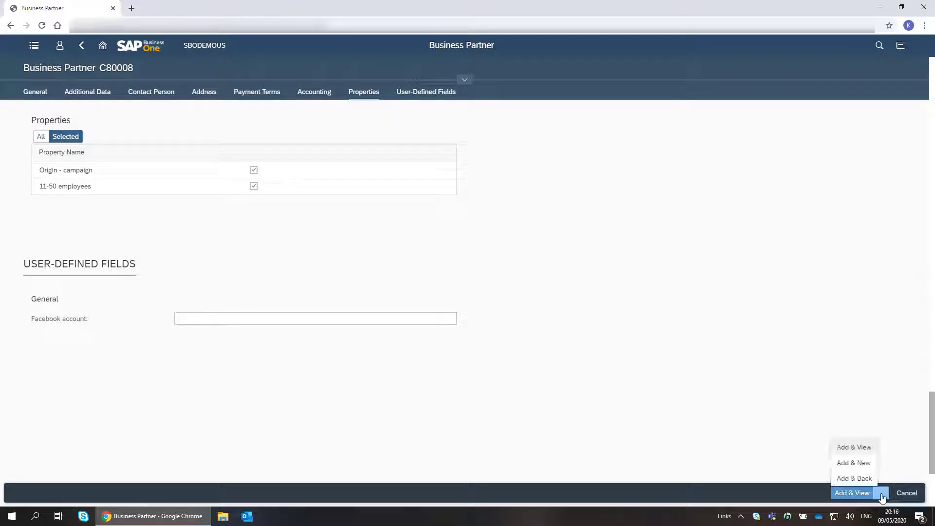
left_click(862, 478)
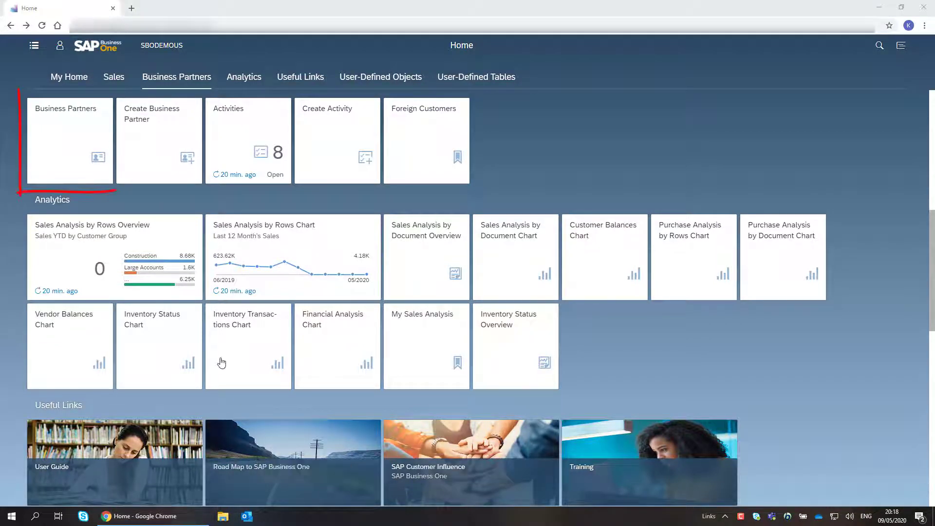
Step: Open Star Company (C25000) from the Business Partners list, stepping back and forward between records
left_click(65, 120)
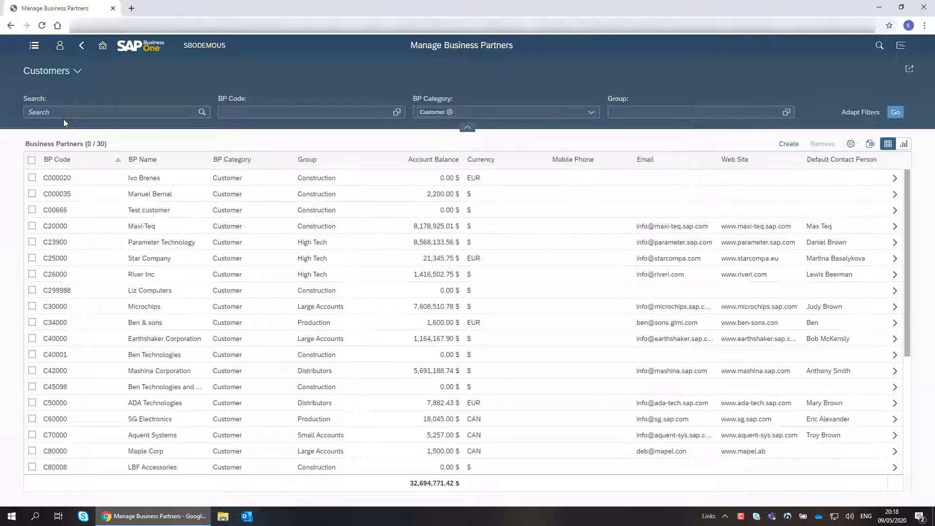
left_click(895, 258)
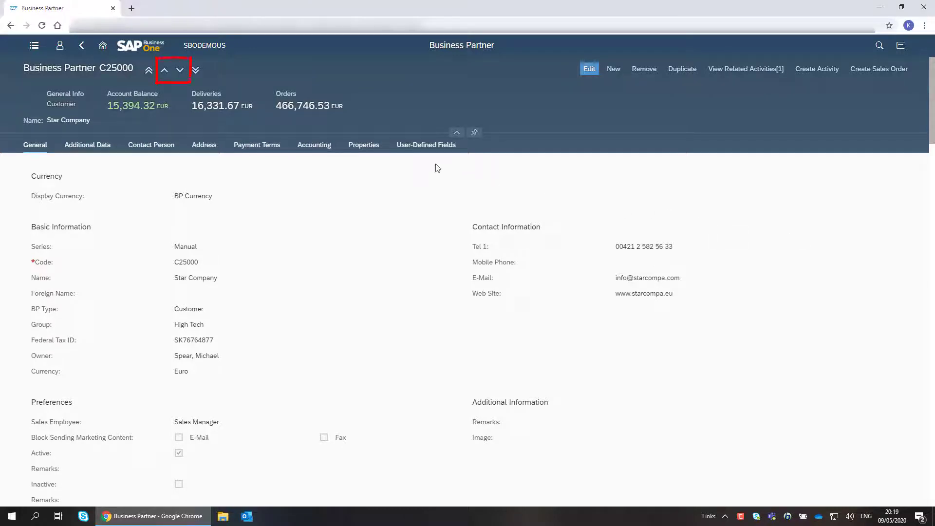
left_click(164, 73)
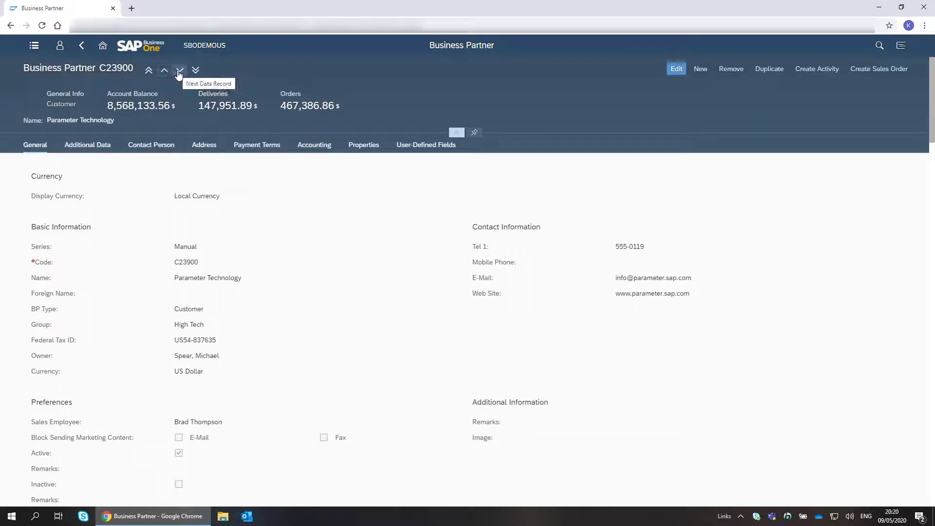
left_click(178, 71)
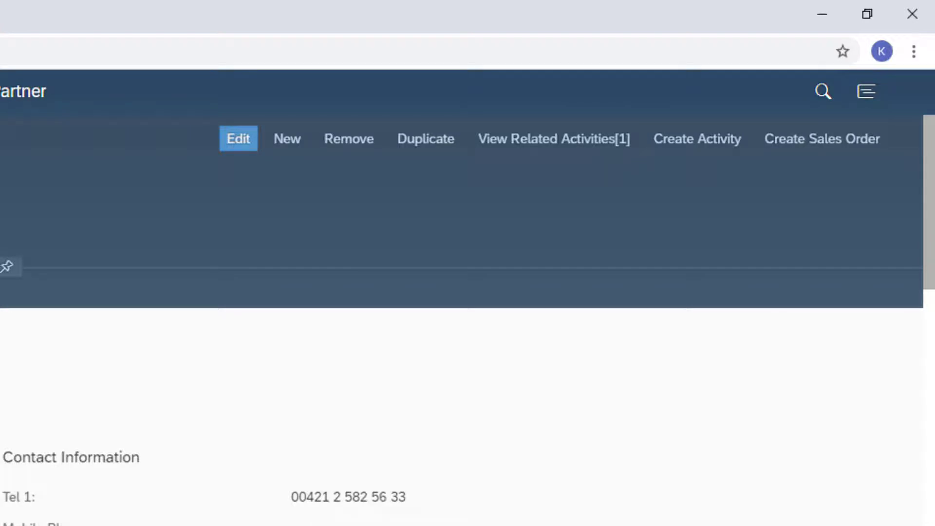
Step: Enter facebook.com/star.comp in the Facebook account user-defined field, update the record, and go home
left_click(244, 141)
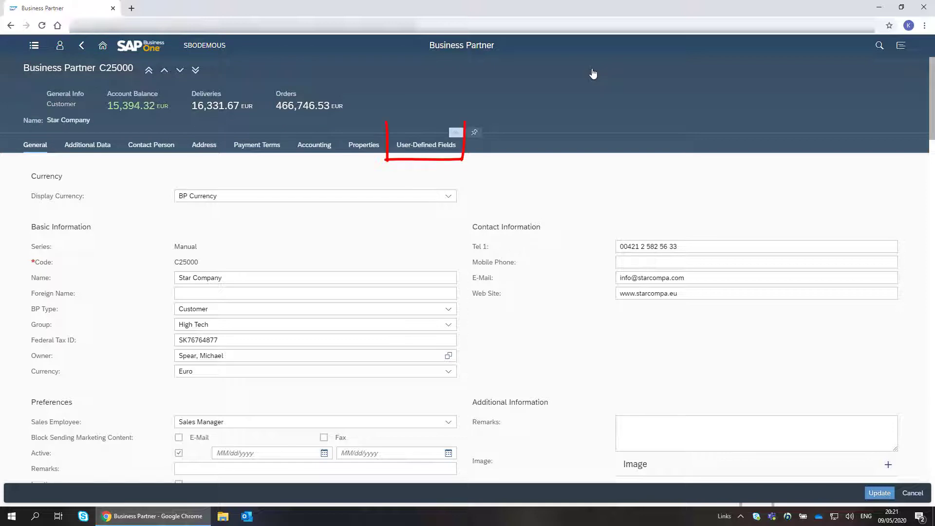
left_click(427, 148)
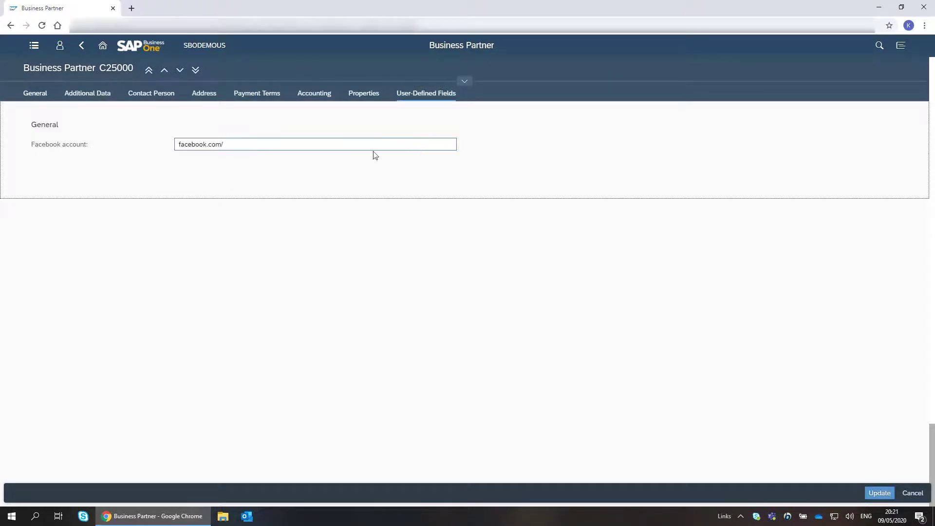
left_click(246, 147)
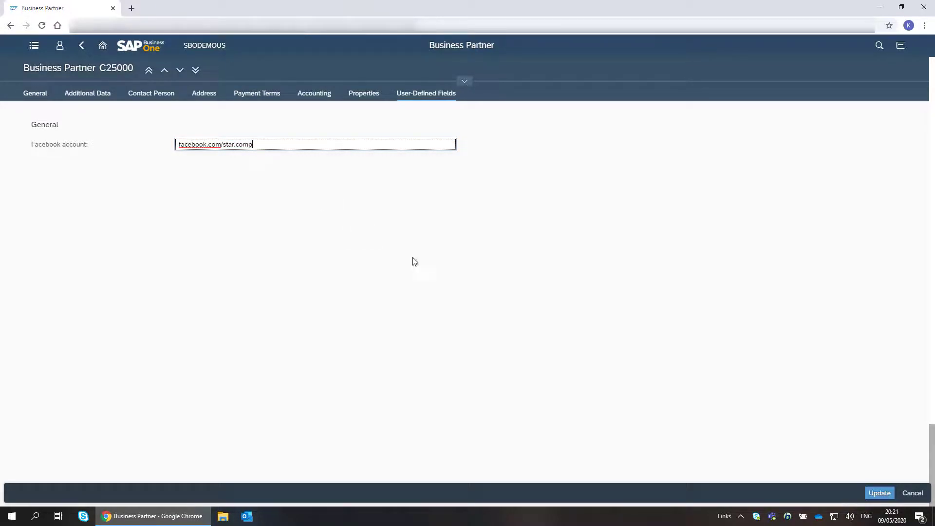
left_click(879, 493)
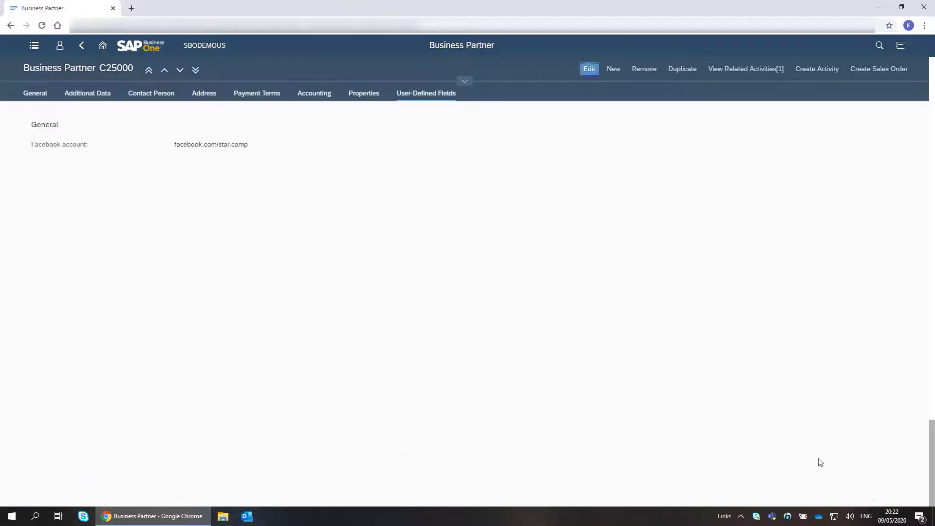
left_click(102, 46)
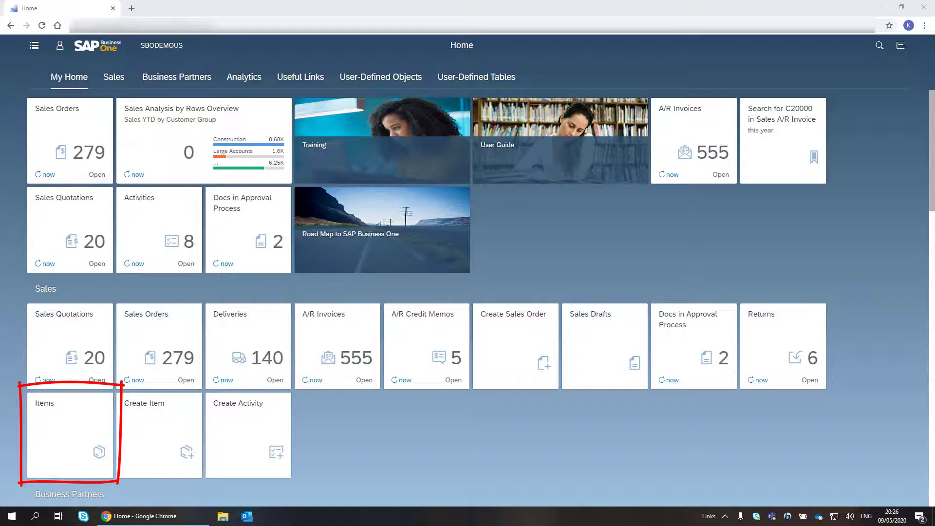
Step: In Manage Items, show Active To right after Item Type and sort it descending, 07/31/2020 first
left_click(53, 416)
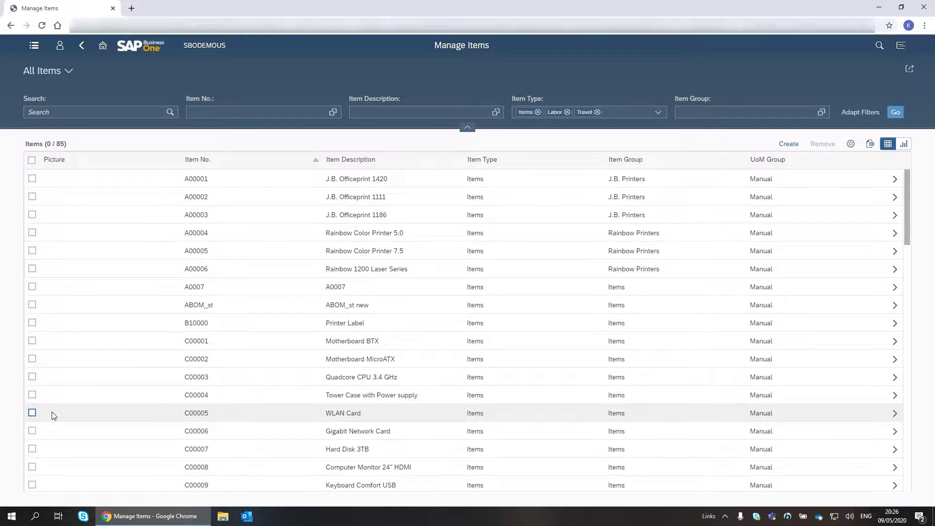
left_click(850, 144)
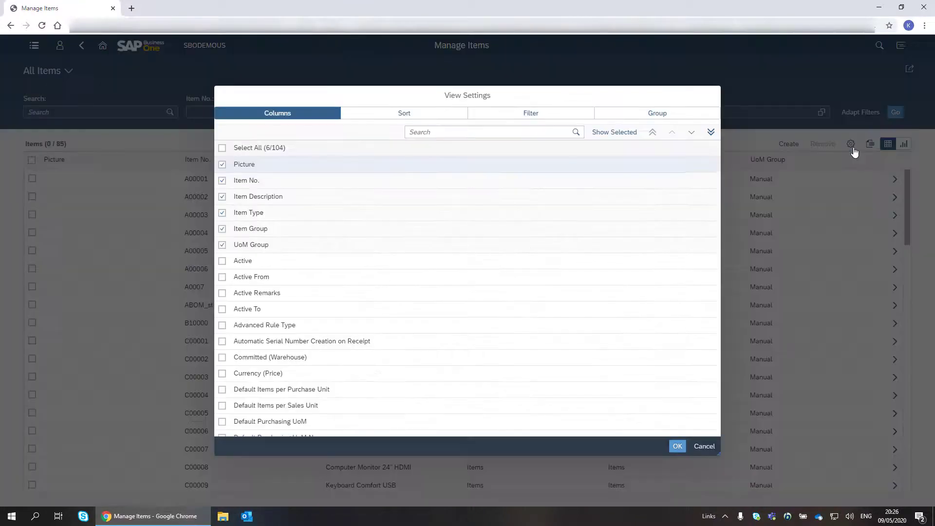
left_click(222, 309)
left_click(677, 136)
left_click(676, 136)
left_click(676, 136)
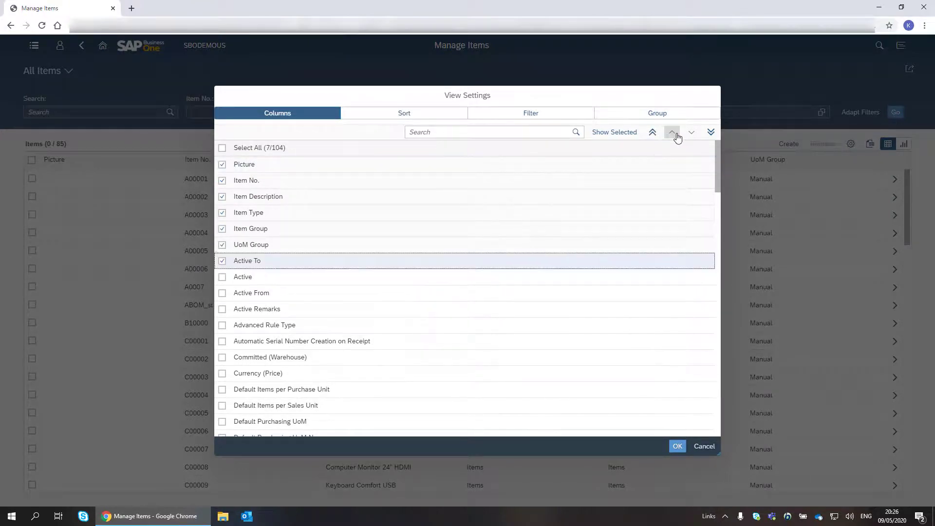
left_click(676, 136)
left_click(676, 136)
left_click(677, 446)
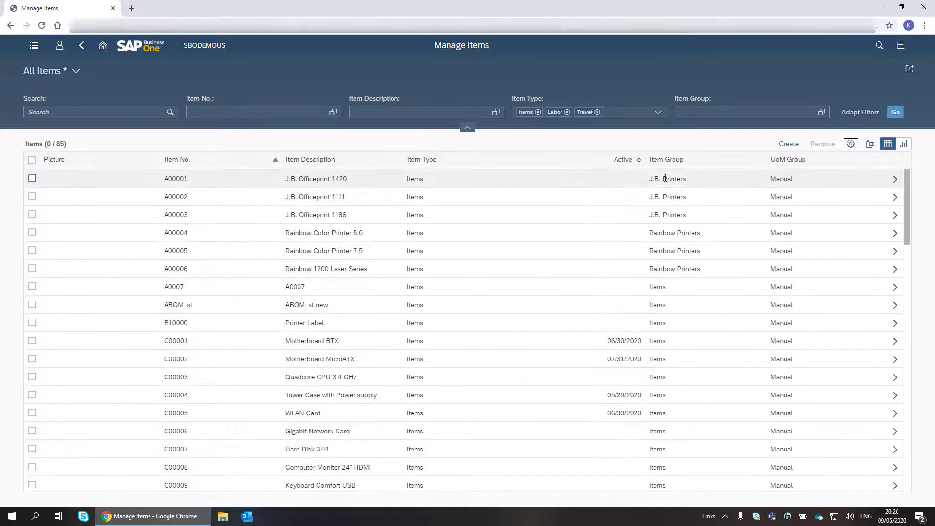
left_click(638, 168)
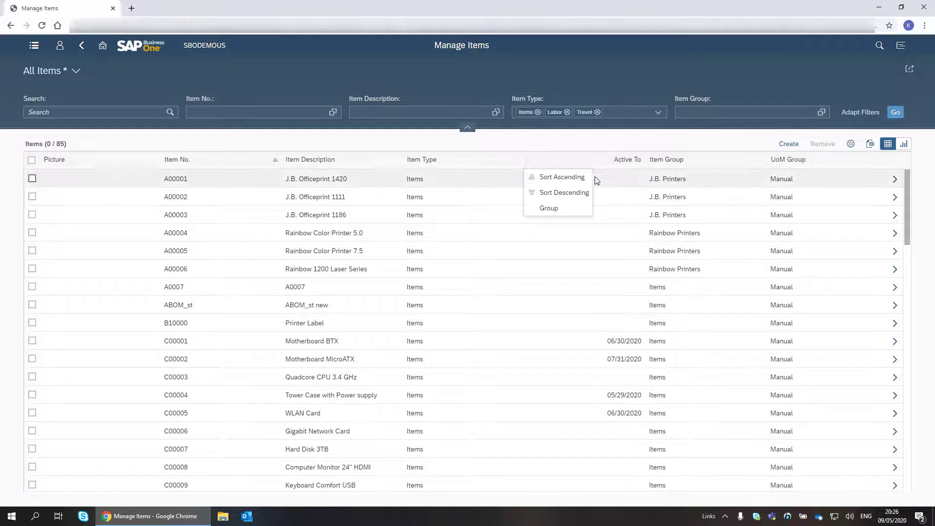
left_click(573, 196)
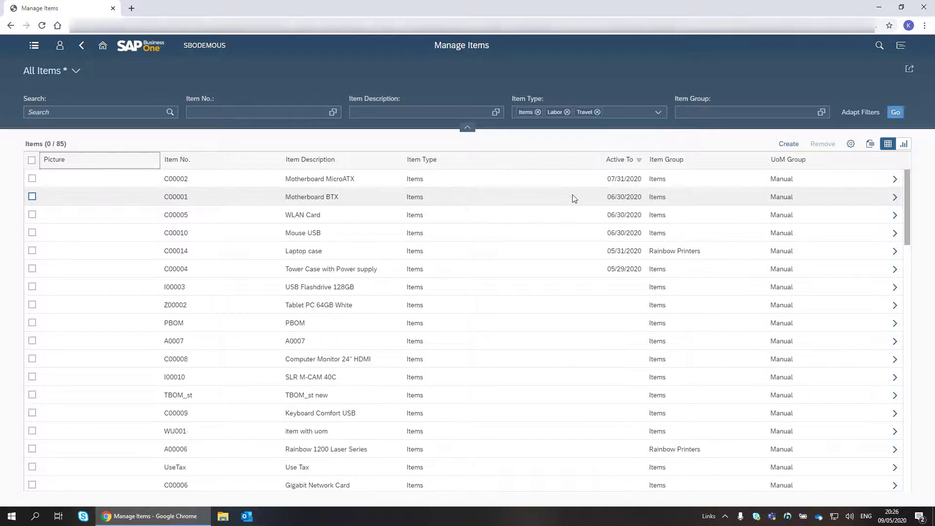
Step: Start a new activity from item C00010's master data and set its type to Campaign
left_click(894, 235)
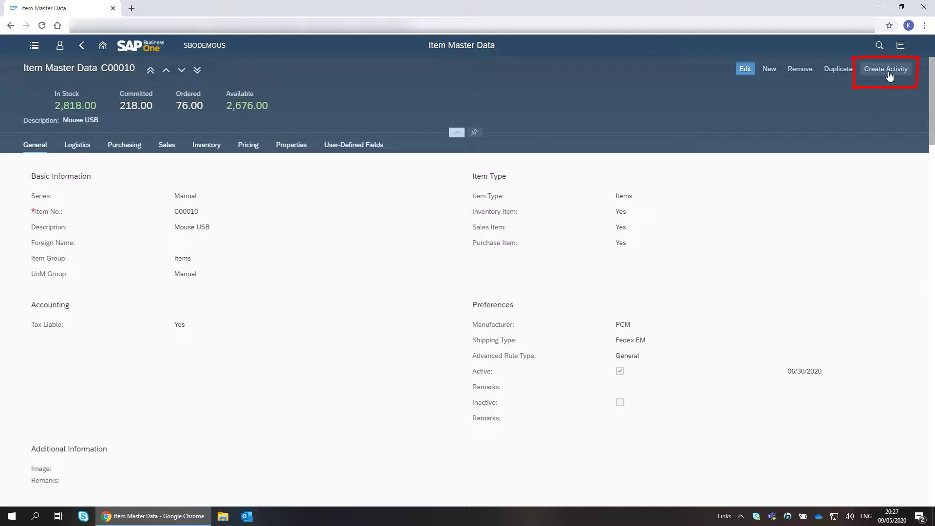
left_click(887, 71)
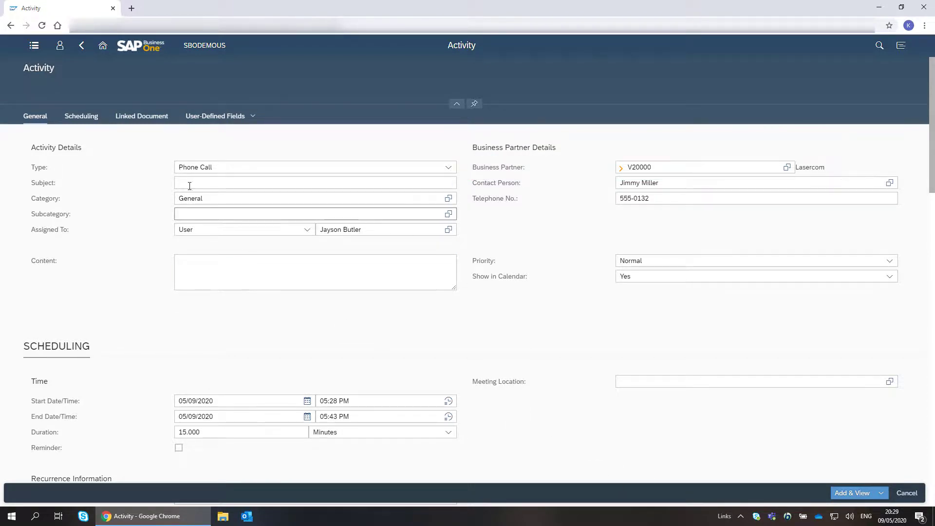
left_click(135, 119)
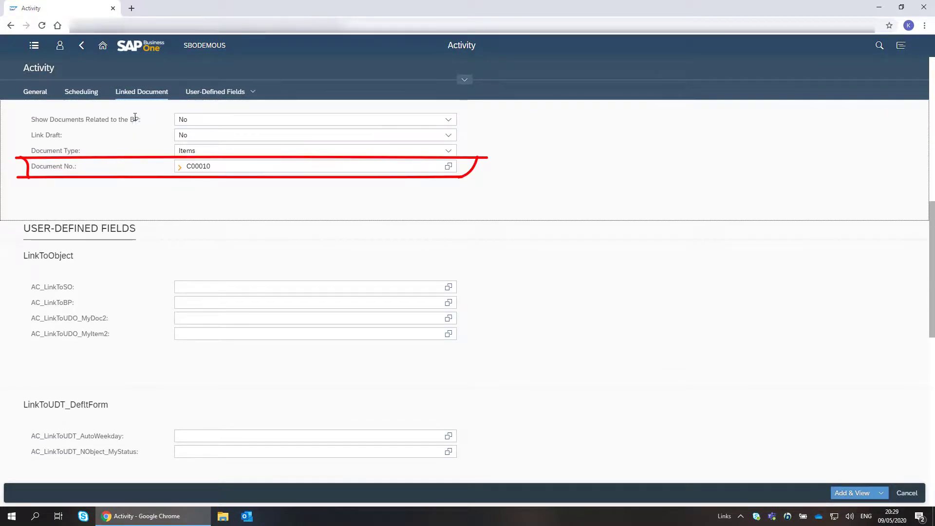
left_click(32, 94)
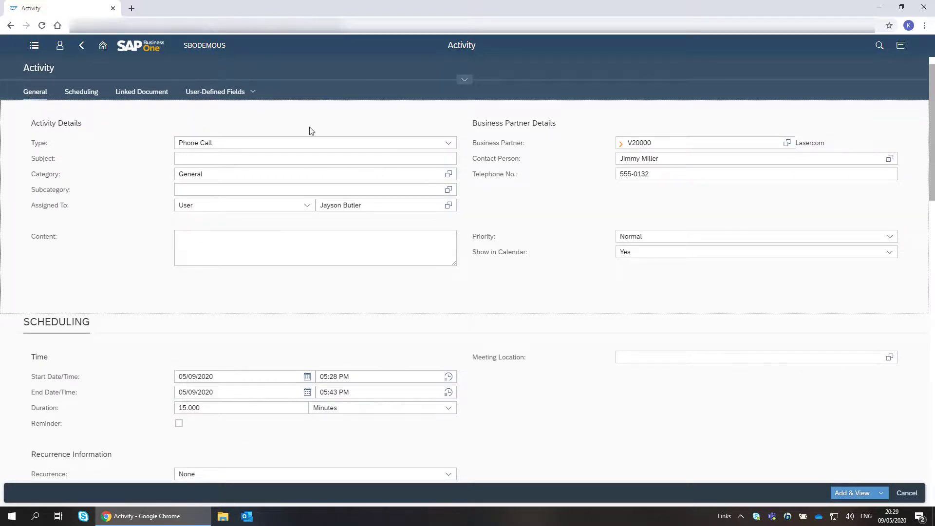
left_click(448, 143)
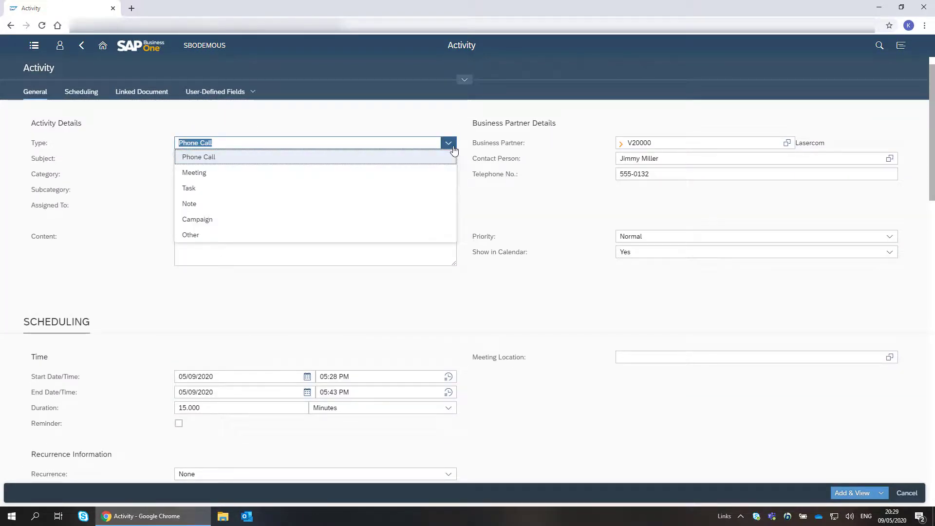
left_click(422, 220)
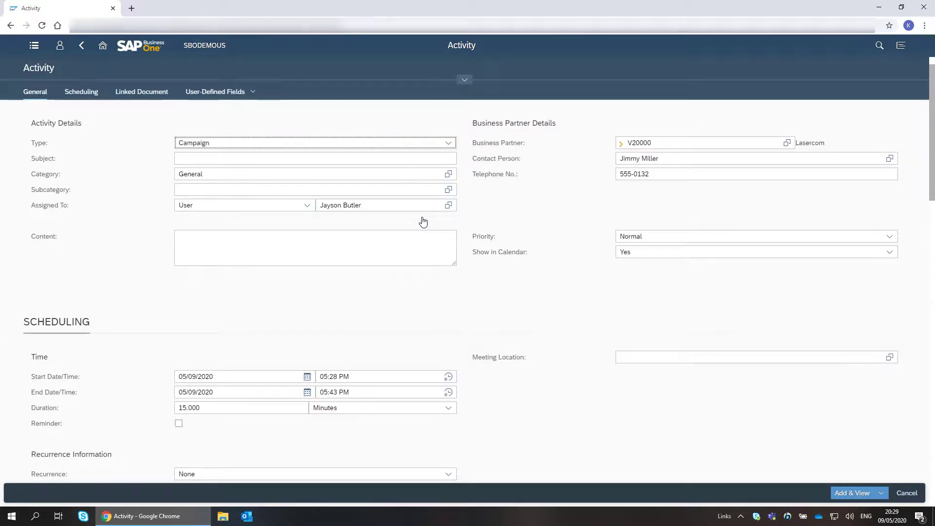
Step: Enter content 'Include this item in the summer sale new', set priority High, and enable a reminder
left_click(337, 239)
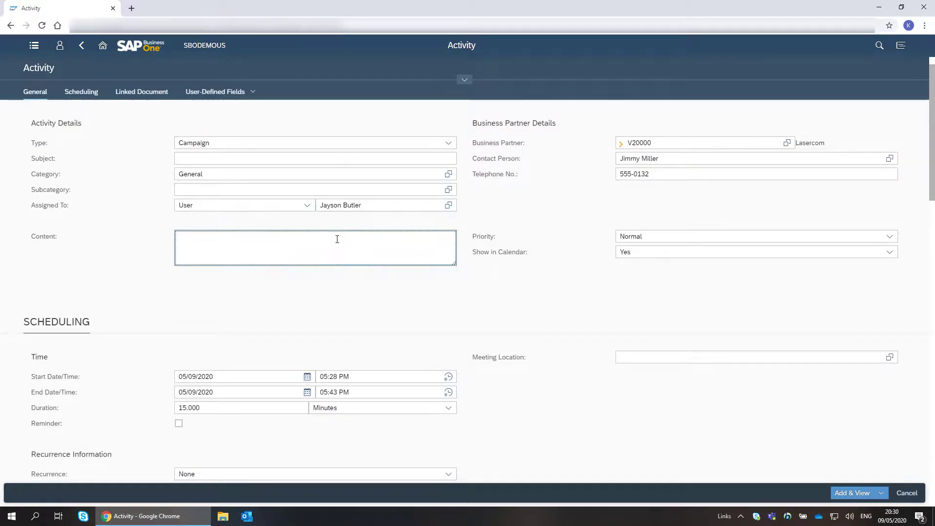
type("Include this ite")
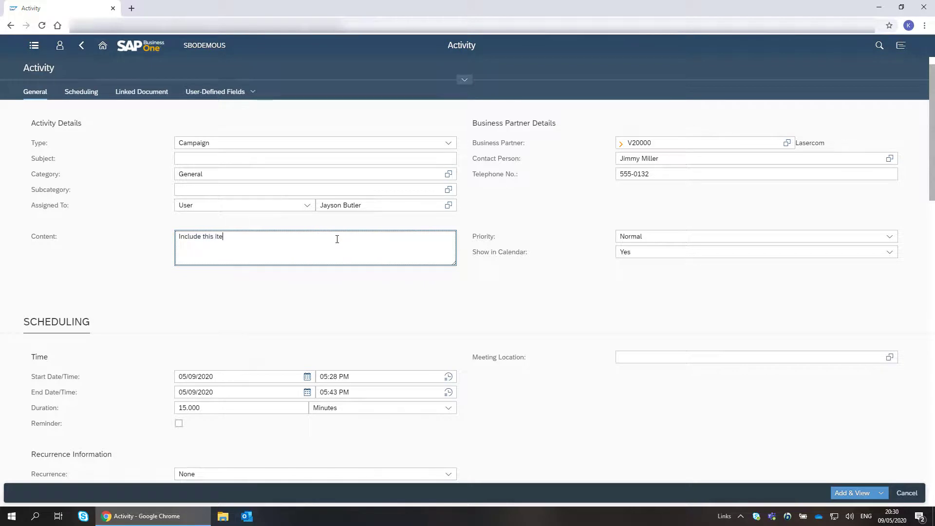
type("m in the summer sale newsletter")
left_click(828, 238)
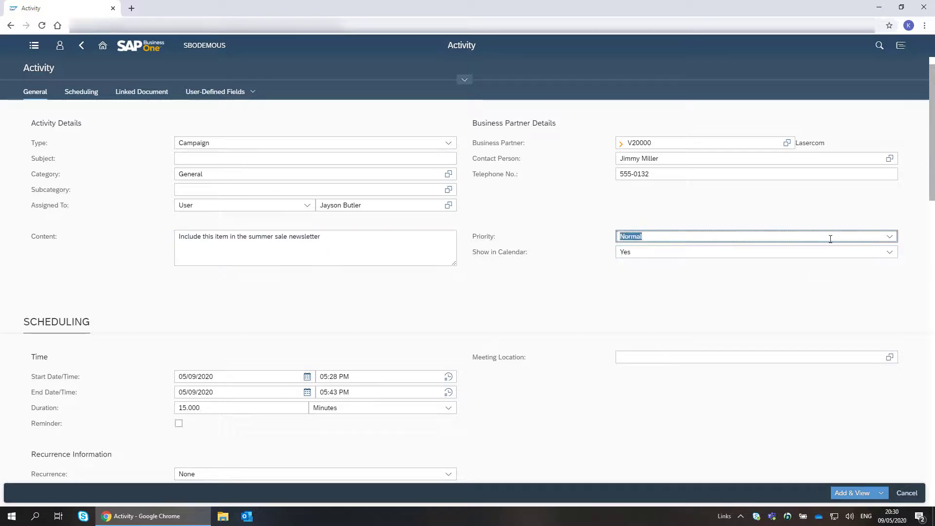
left_click(891, 237)
left_click(863, 282)
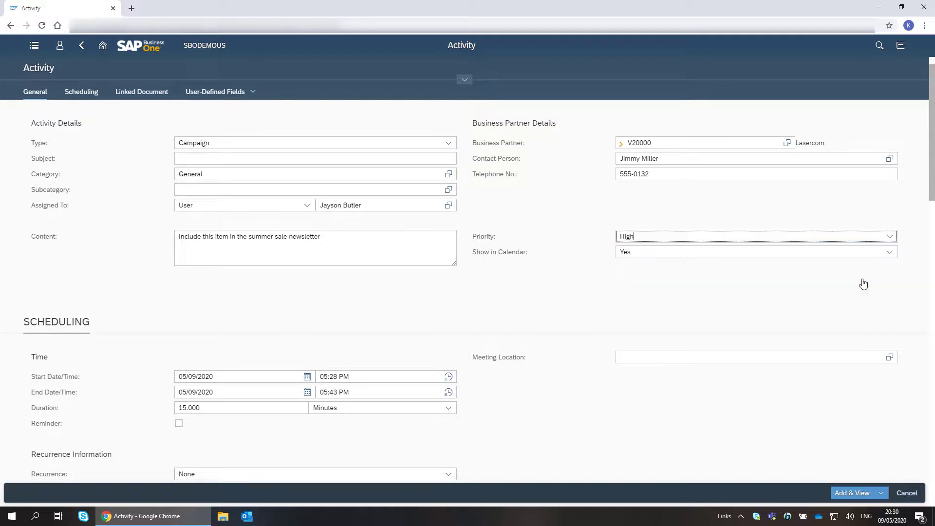
left_click(179, 423)
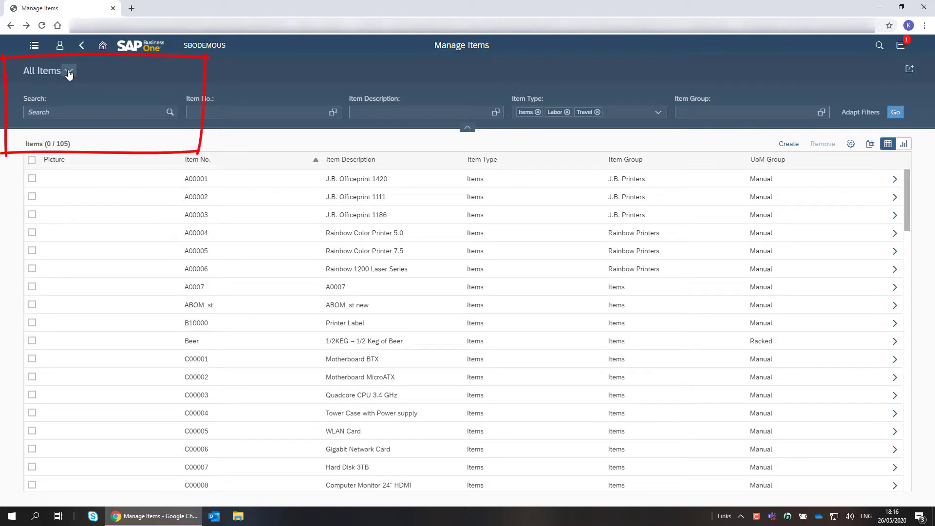
Step: Switch to the Items by Warehouse view and expand C00010 Mouse USB across its five warehouses
left_click(69, 72)
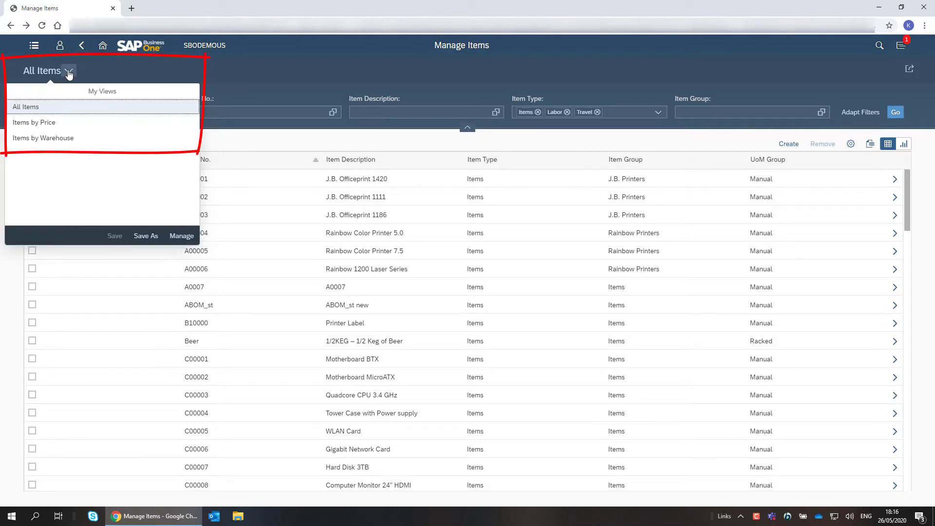
left_click(69, 139)
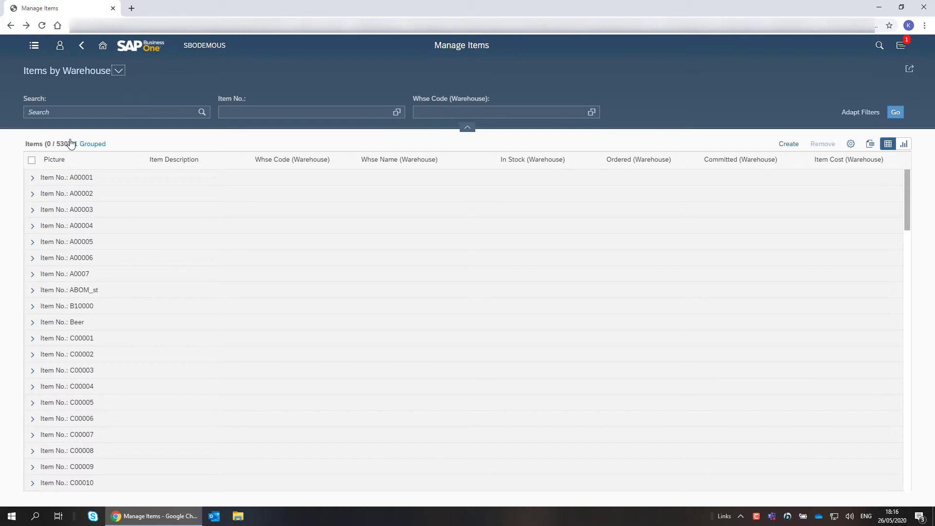
left_click(34, 179)
left_click(34, 180)
left_click_drag(906, 227, 907, 257)
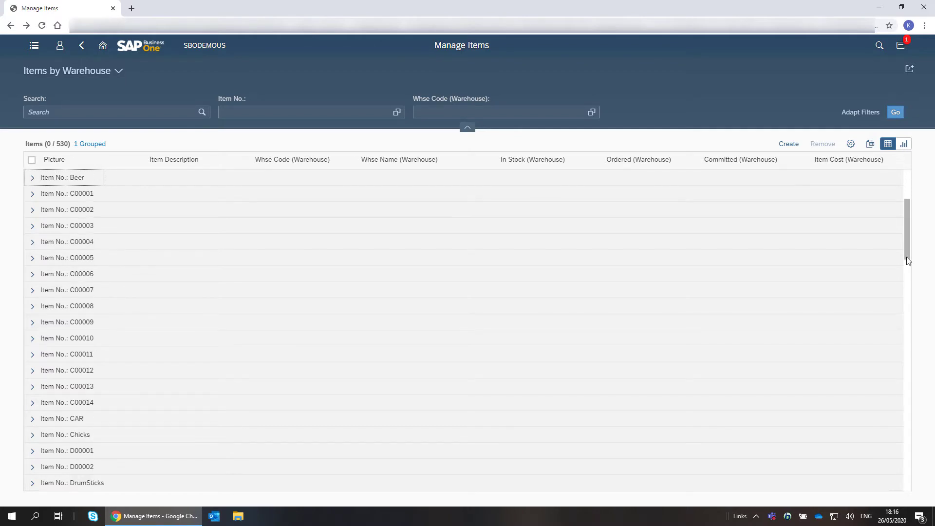
left_click(33, 338)
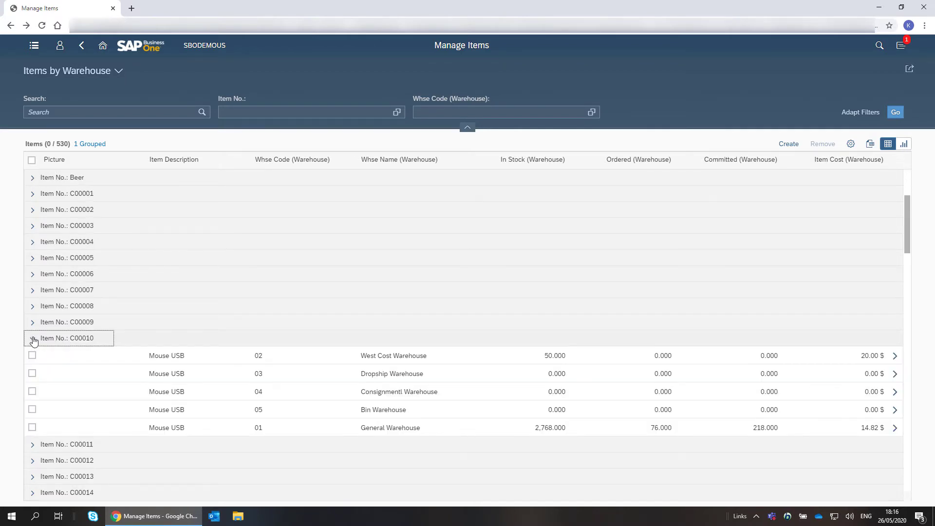